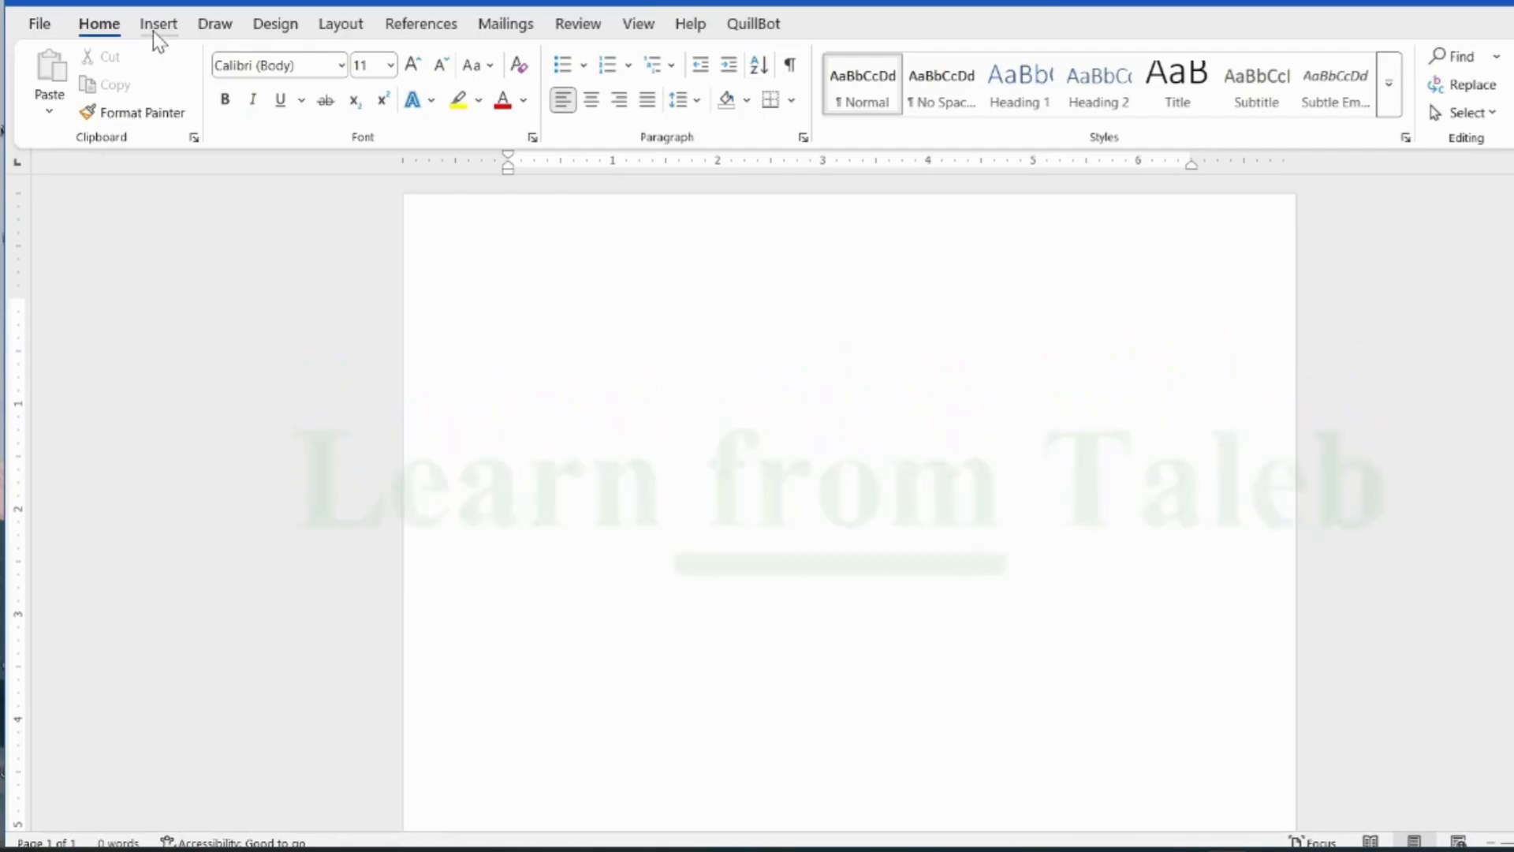
# Insert a table with 2 columns and 6 rows, and narrow its first column to about 0.6 inch.
pyautogui.click(176, 34)
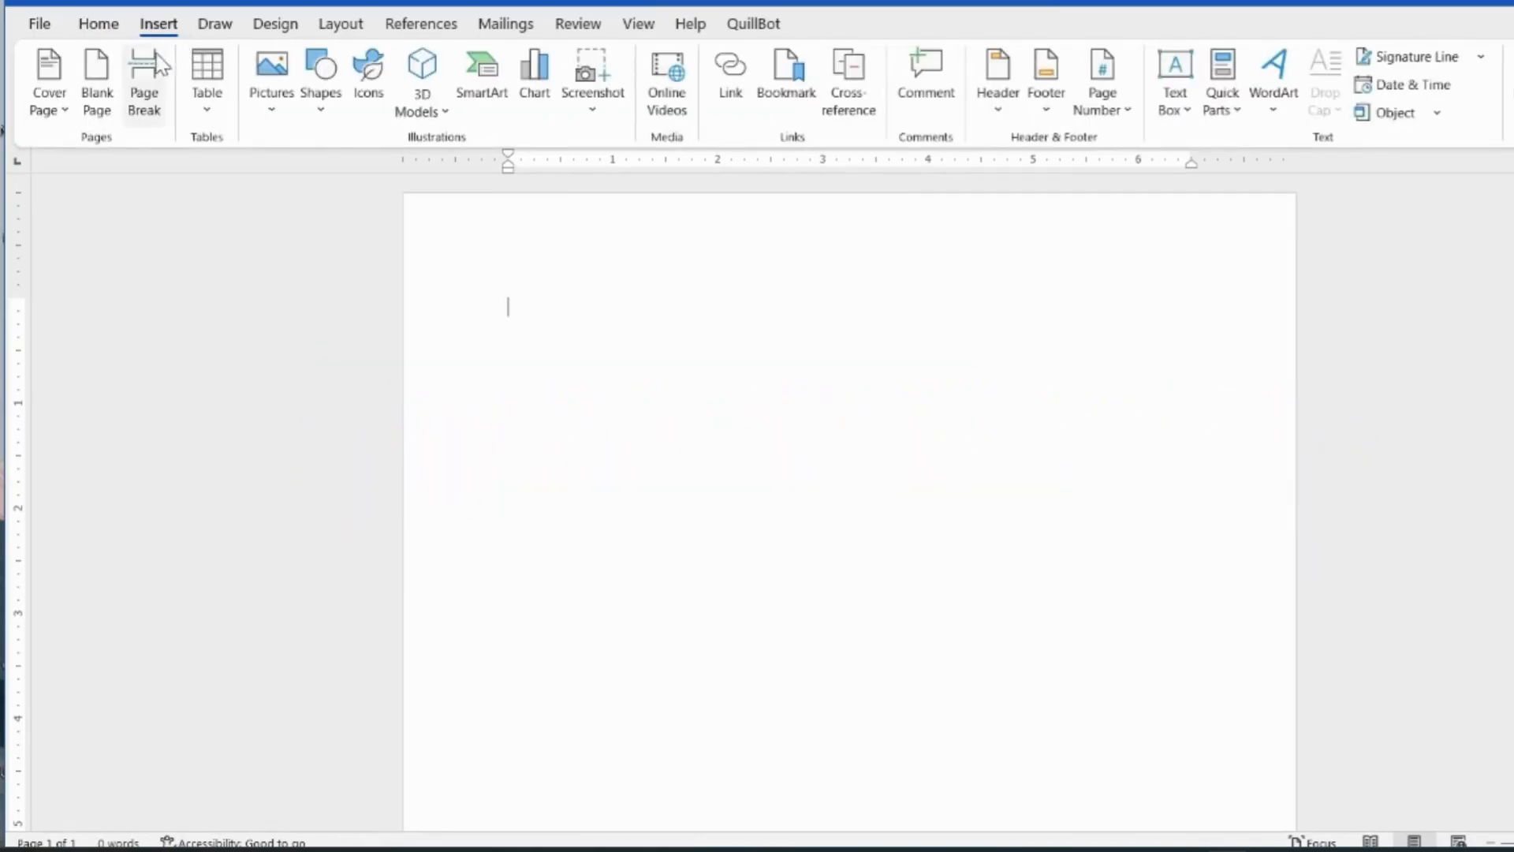
pyautogui.click(205, 106)
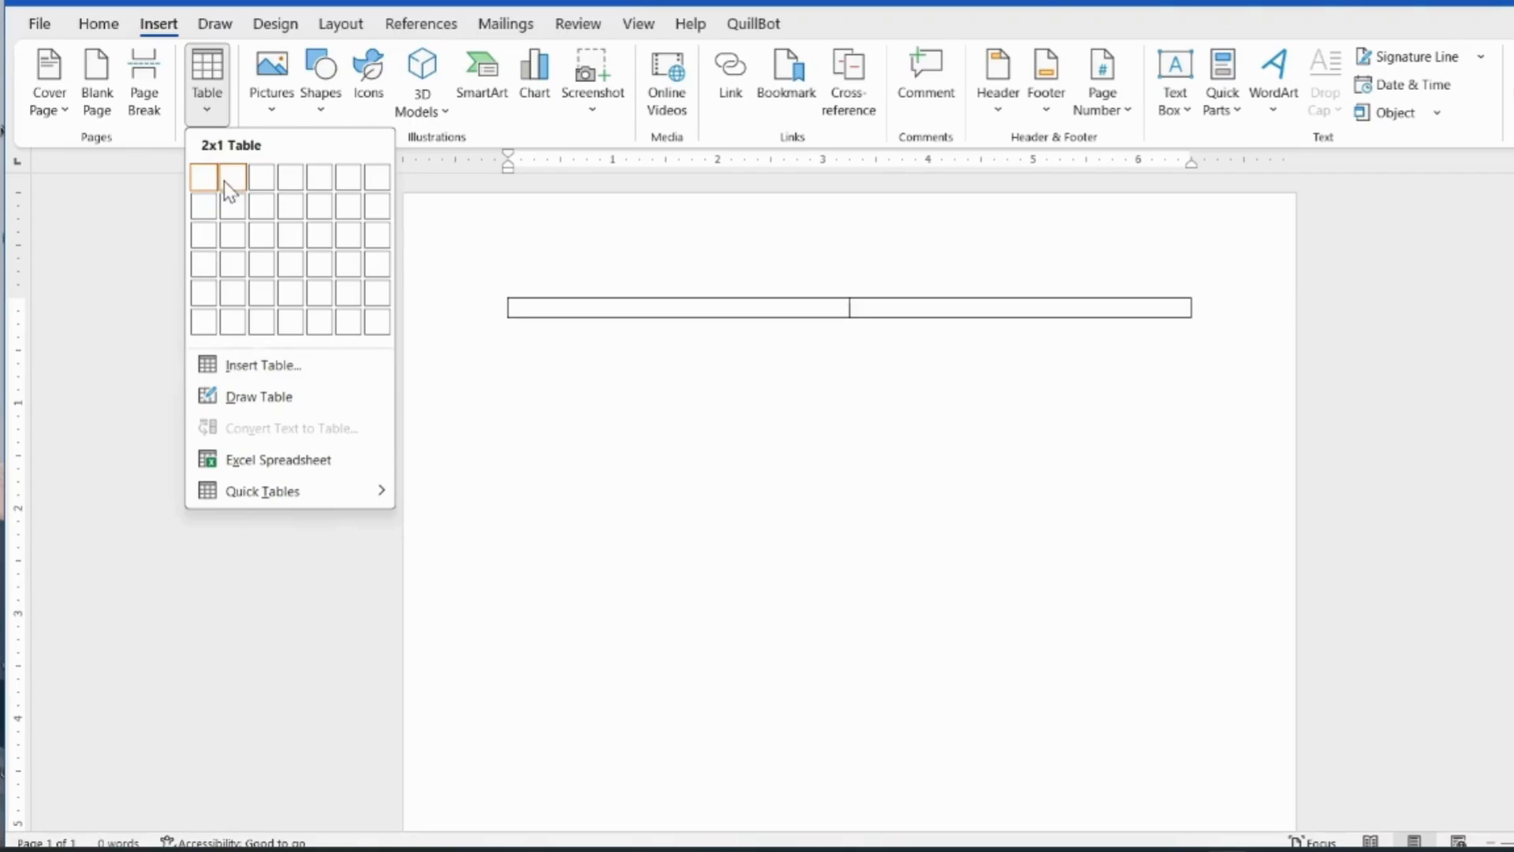
pyautogui.click(230, 328)
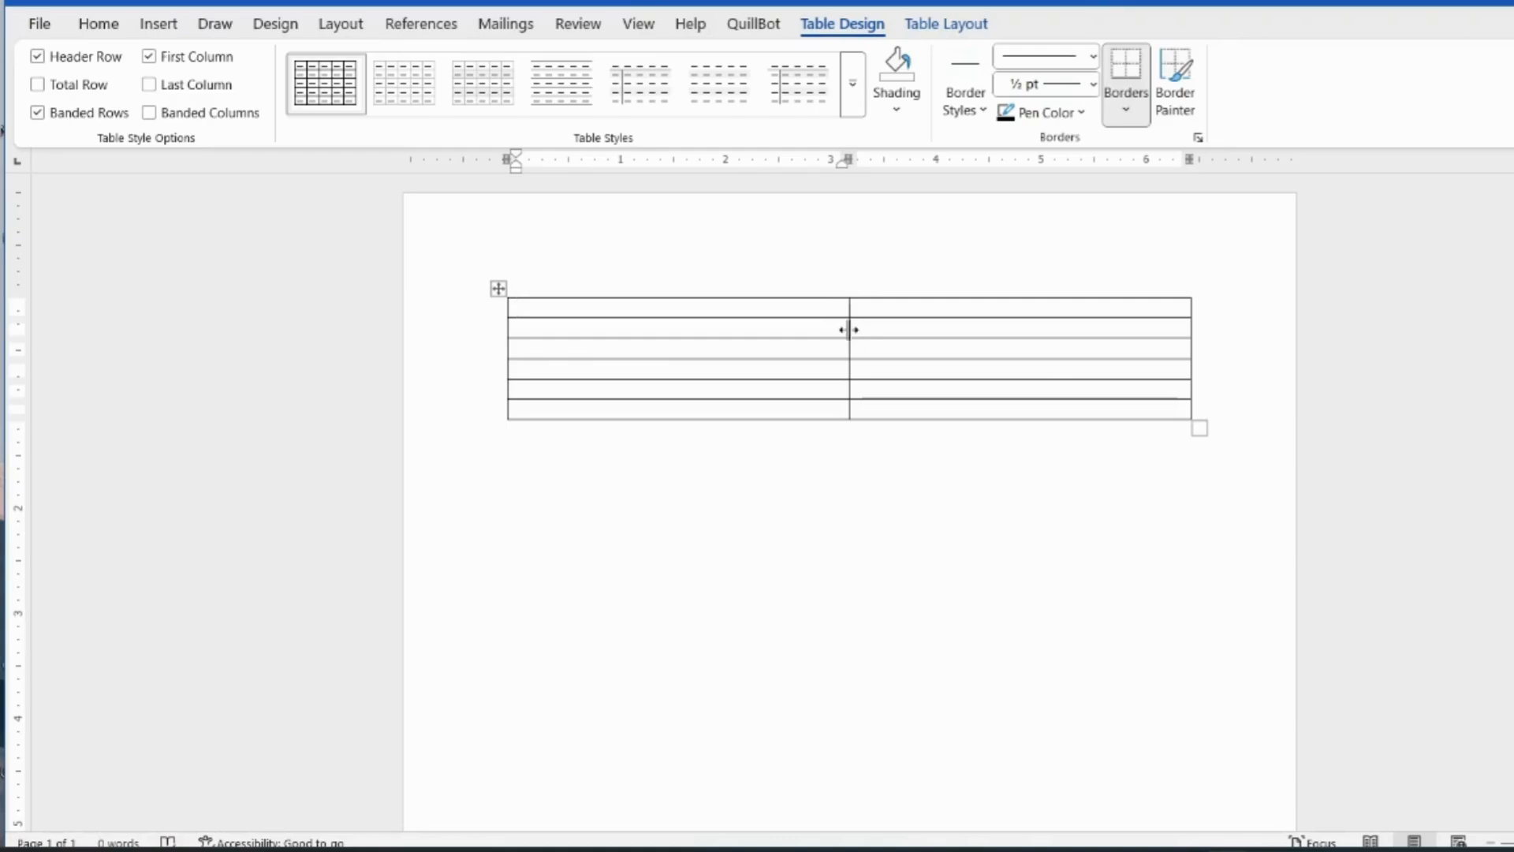
pyautogui.moveTo(846, 329); pyautogui.dragTo(573, 330)
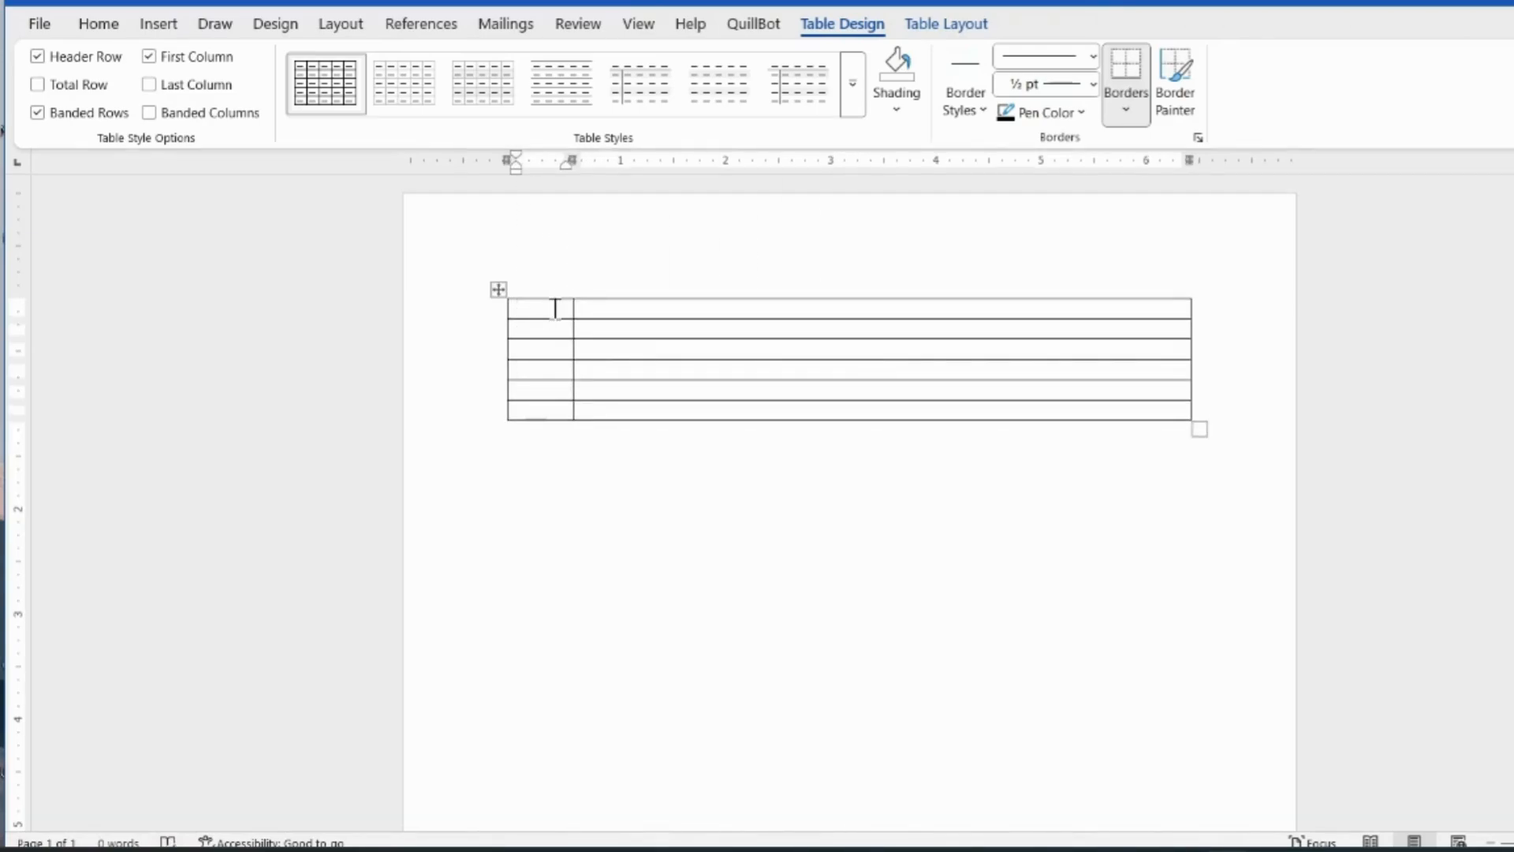
# Enter the column headings SN and Description in the table's first row.
pyautogui.click(556, 308)
pyautogui.write('SN')
pyautogui.click(716, 312)
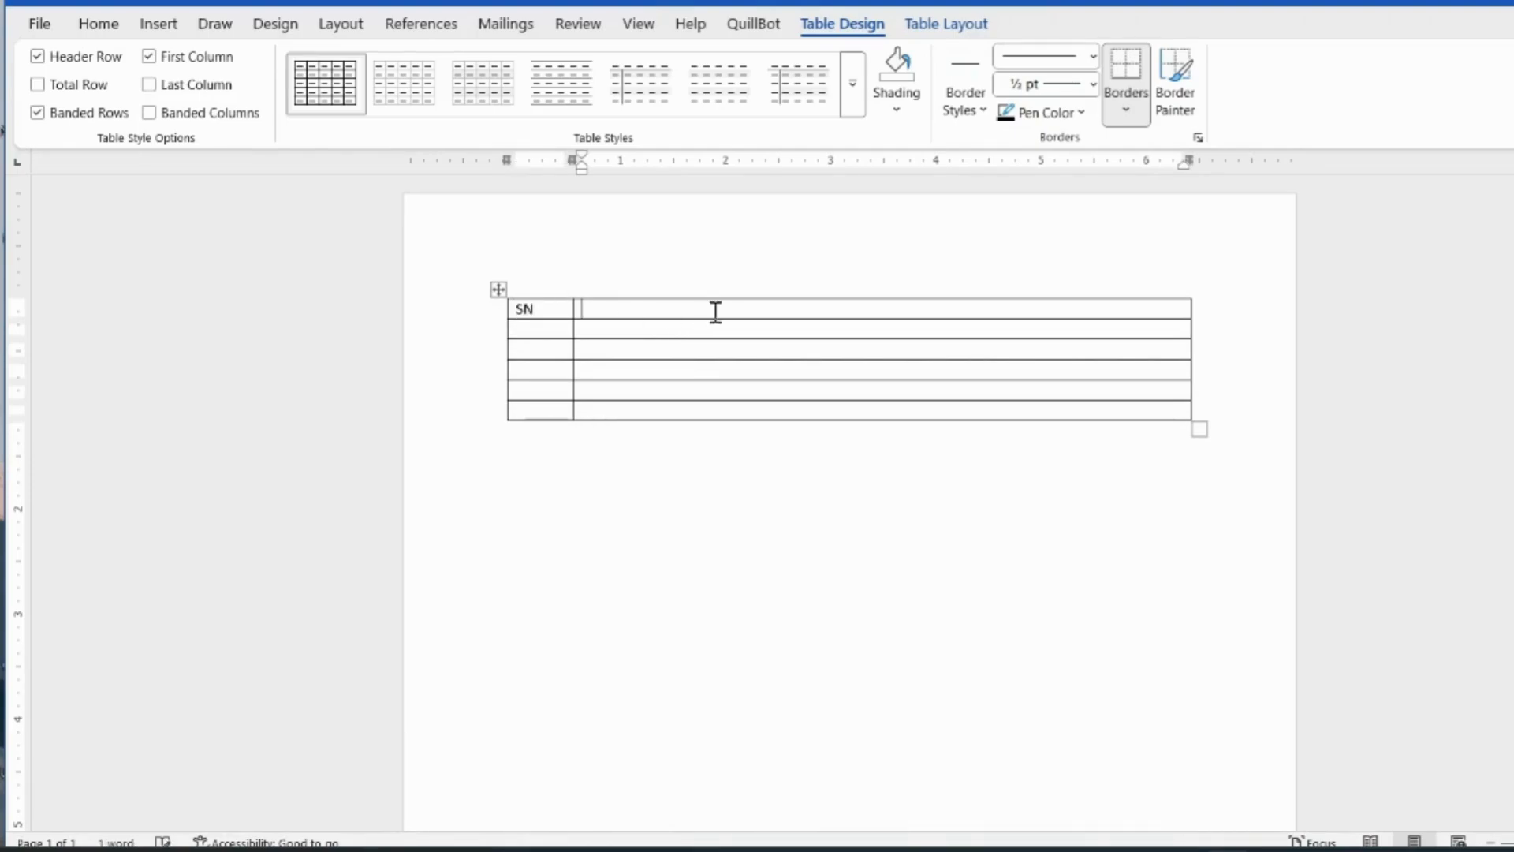
pyautogui.write('Des')
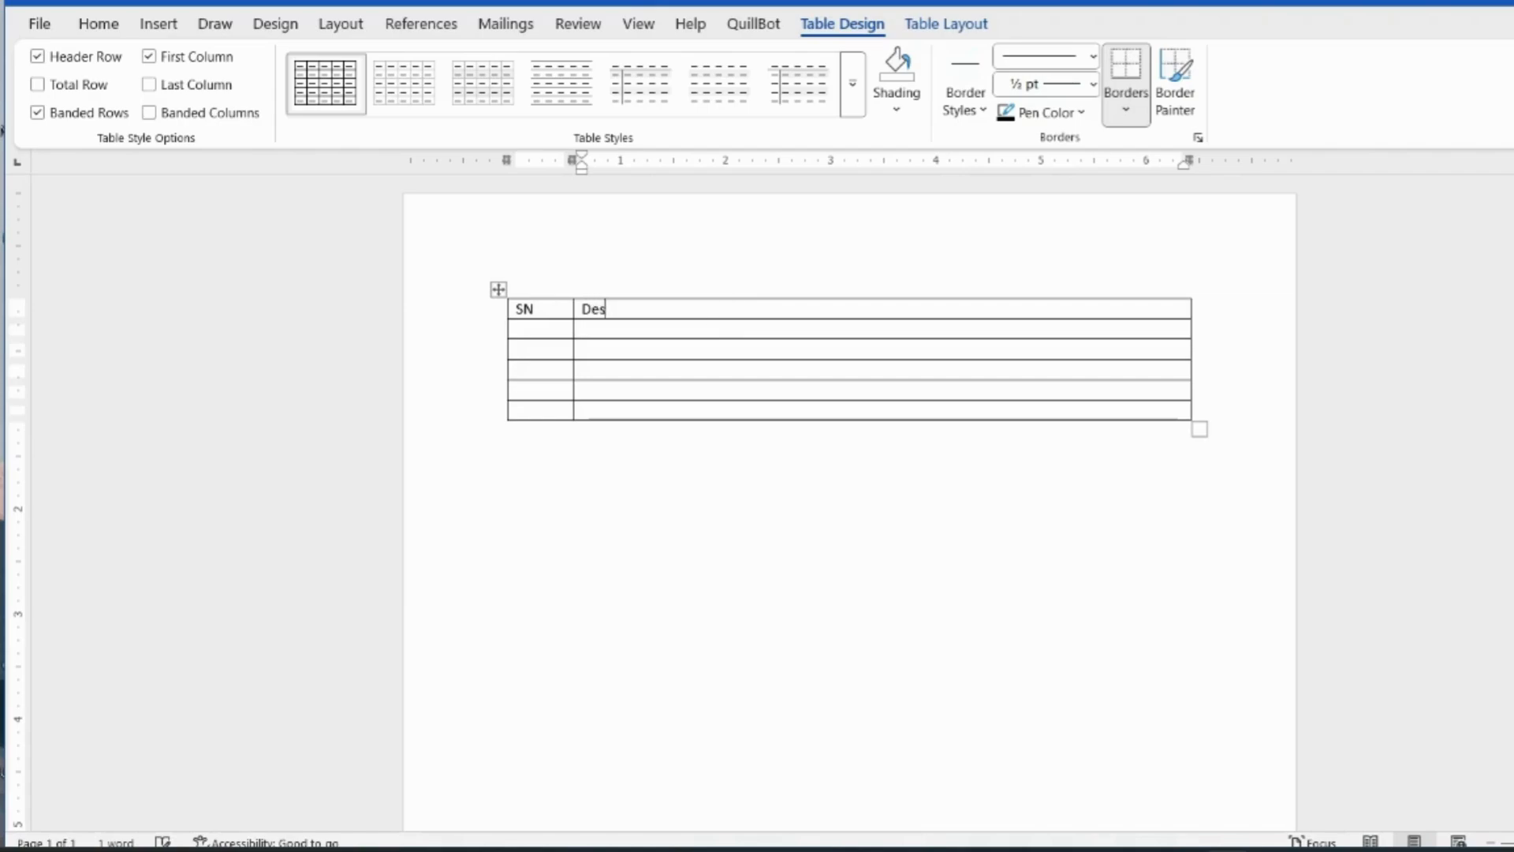
pyautogui.write('cription')
# Fill the first four cells under SN manually with 1, 2, 3 and 4.
pyautogui.click(557, 328)
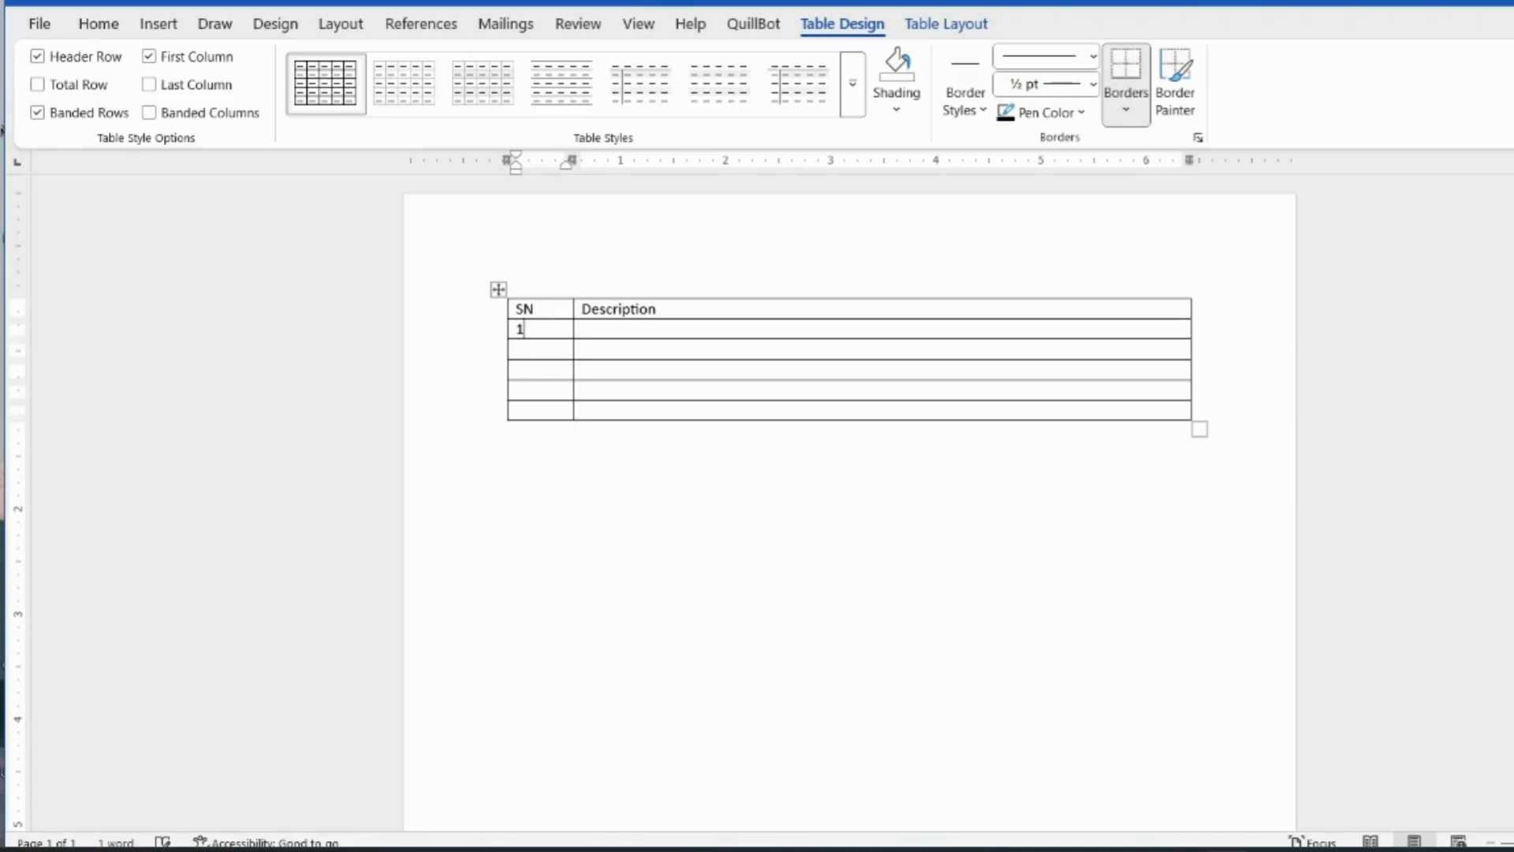
pyautogui.click(549, 355)
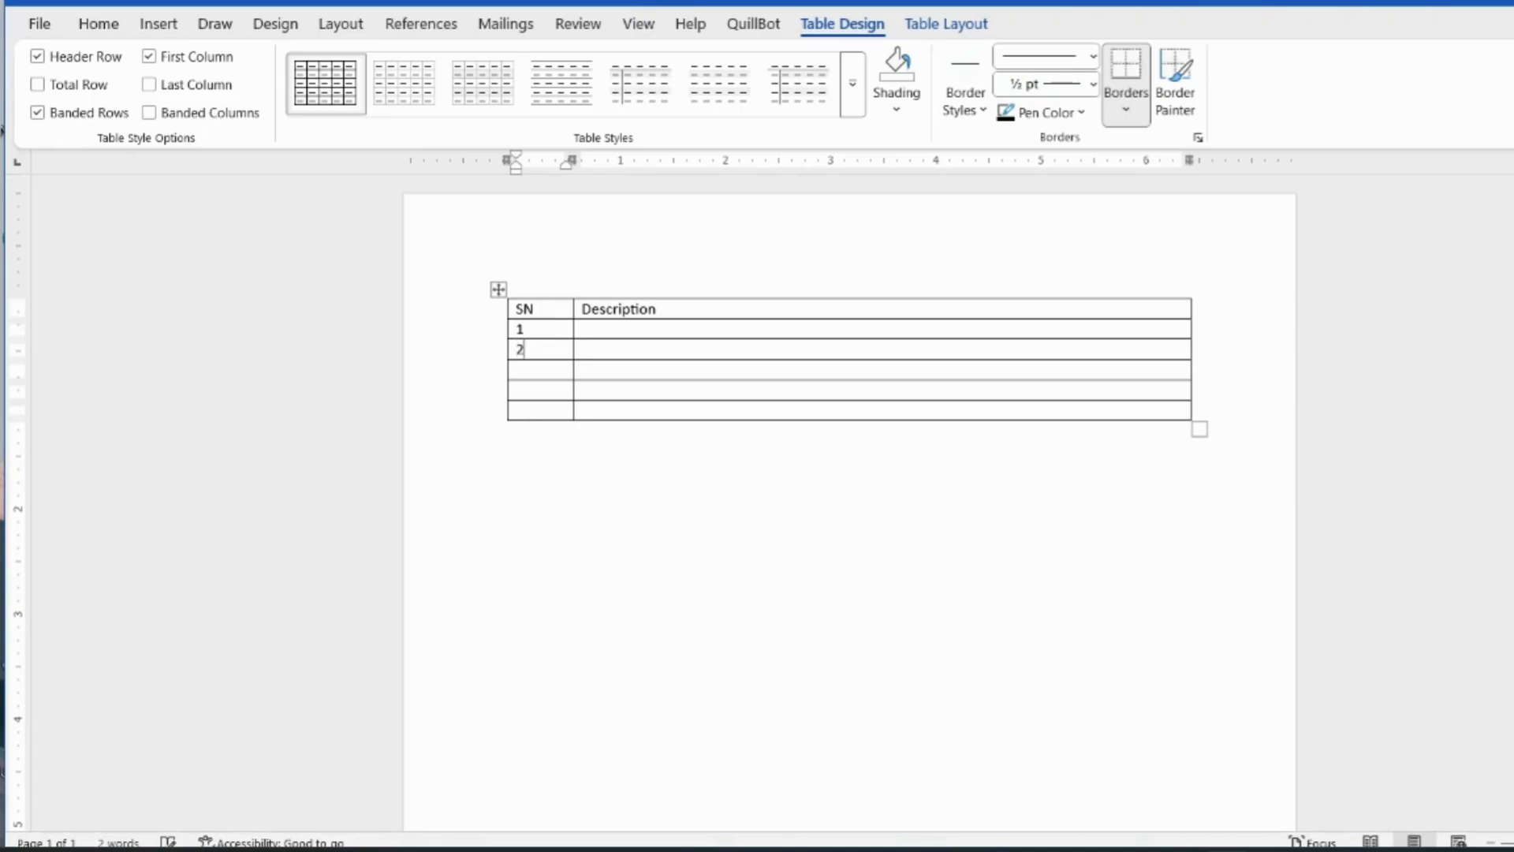
pyautogui.click(542, 371)
pyautogui.write('3')
pyautogui.click(544, 396)
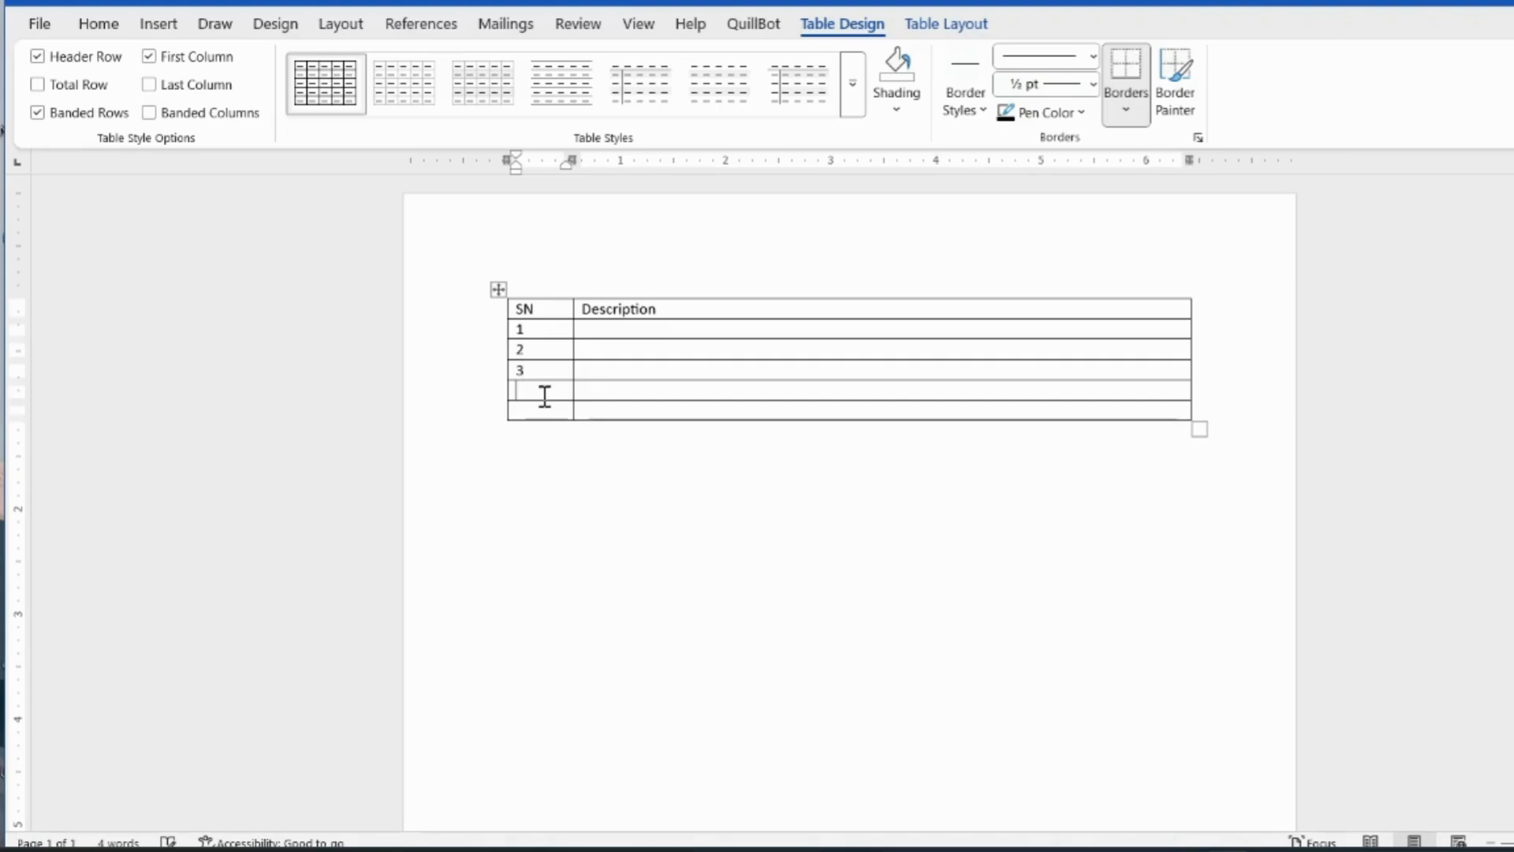
pyautogui.write('4')
# Narrow the SN column slightly and clear the manually entered numbers from its cells.
pyautogui.moveTo(573, 331); pyautogui.dragTo(541, 399)
pyautogui.press('BackSpace')
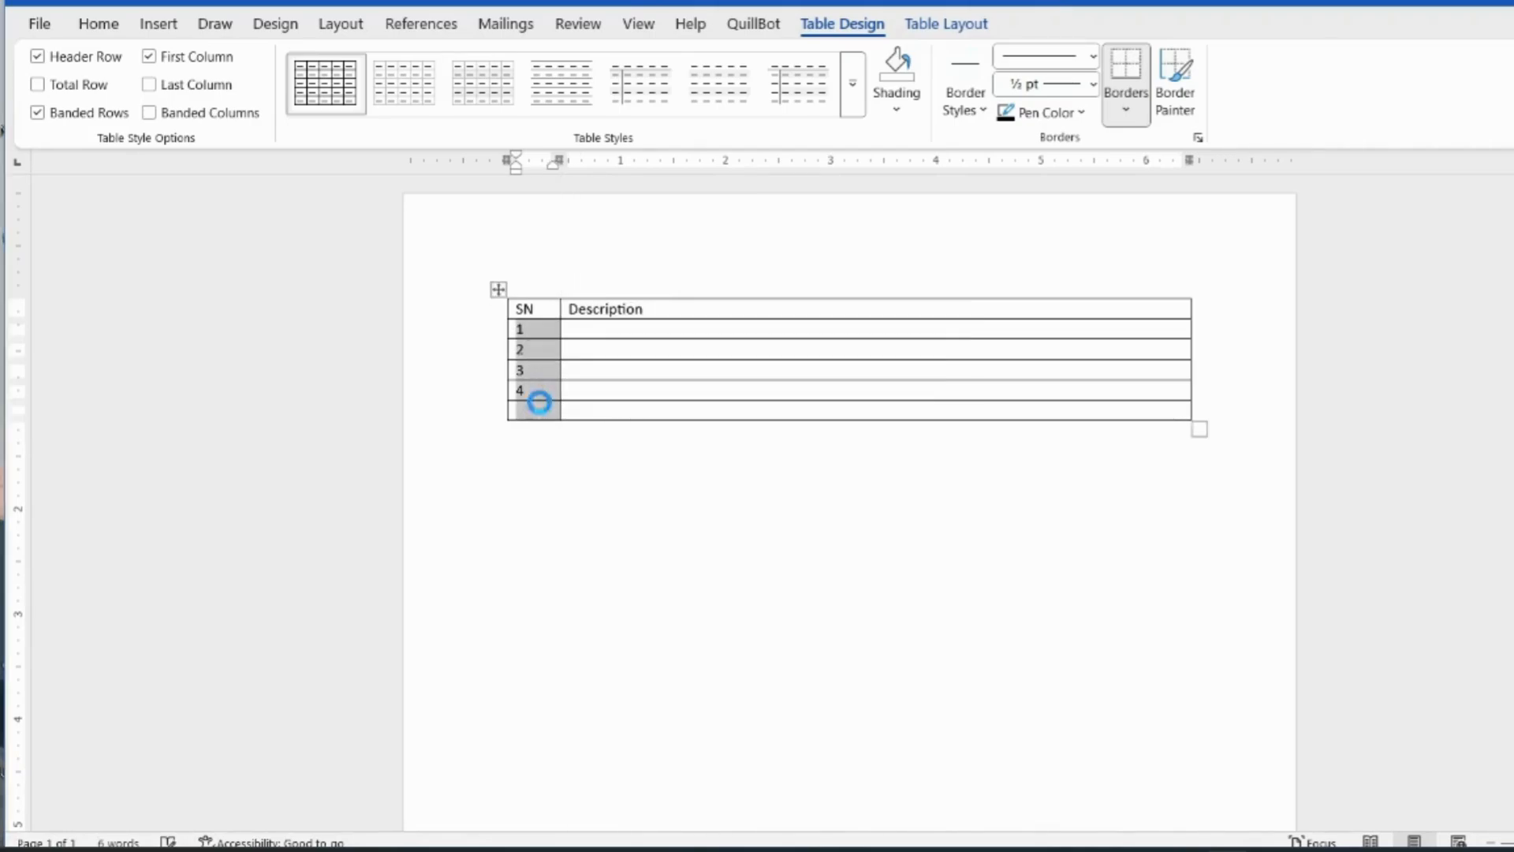
pyautogui.click(933, 321)
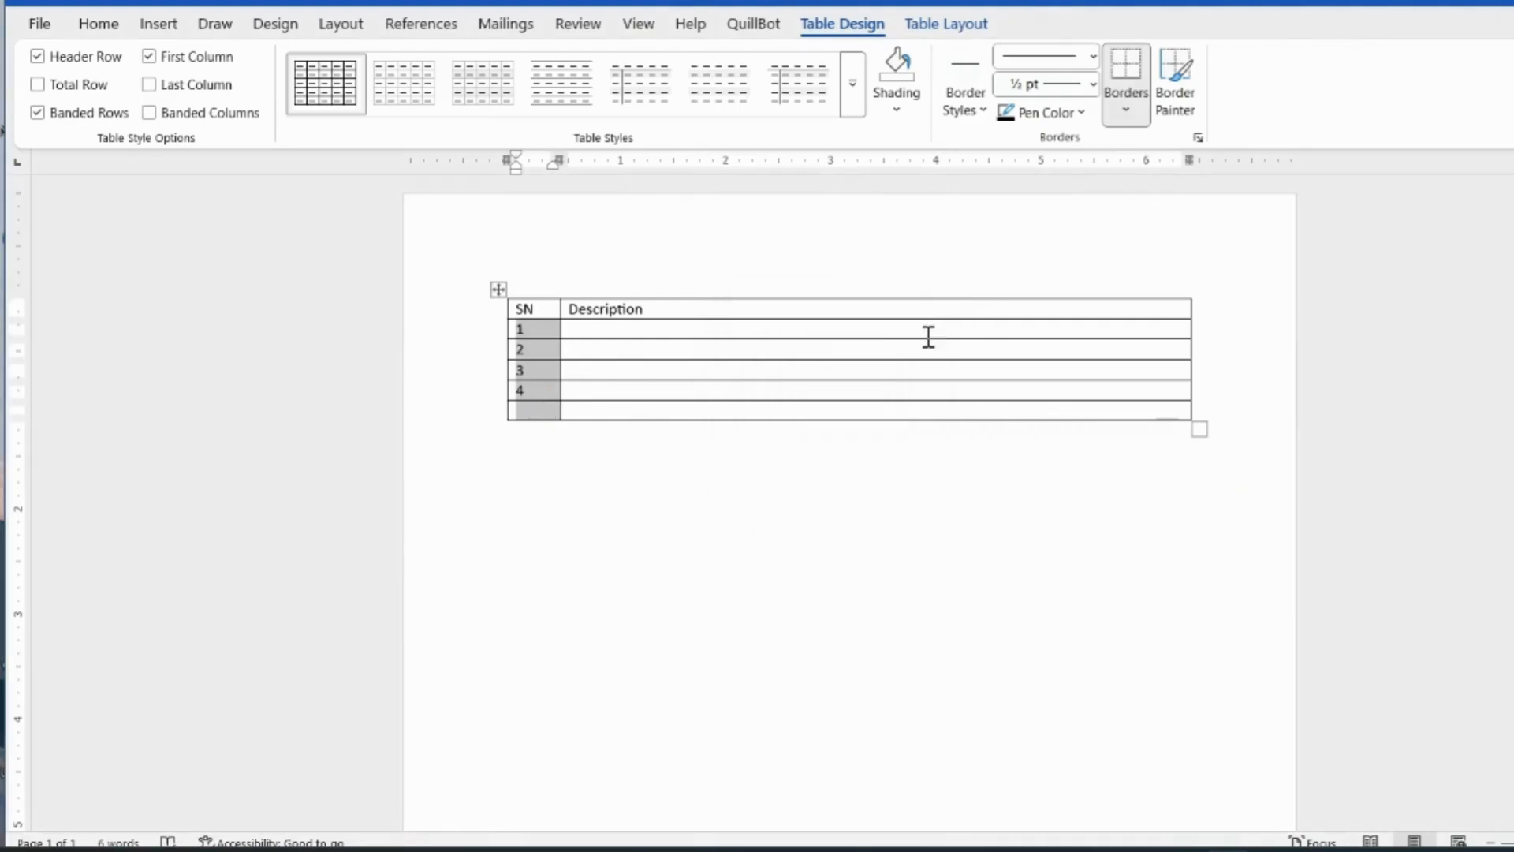
pyautogui.press('Delete')
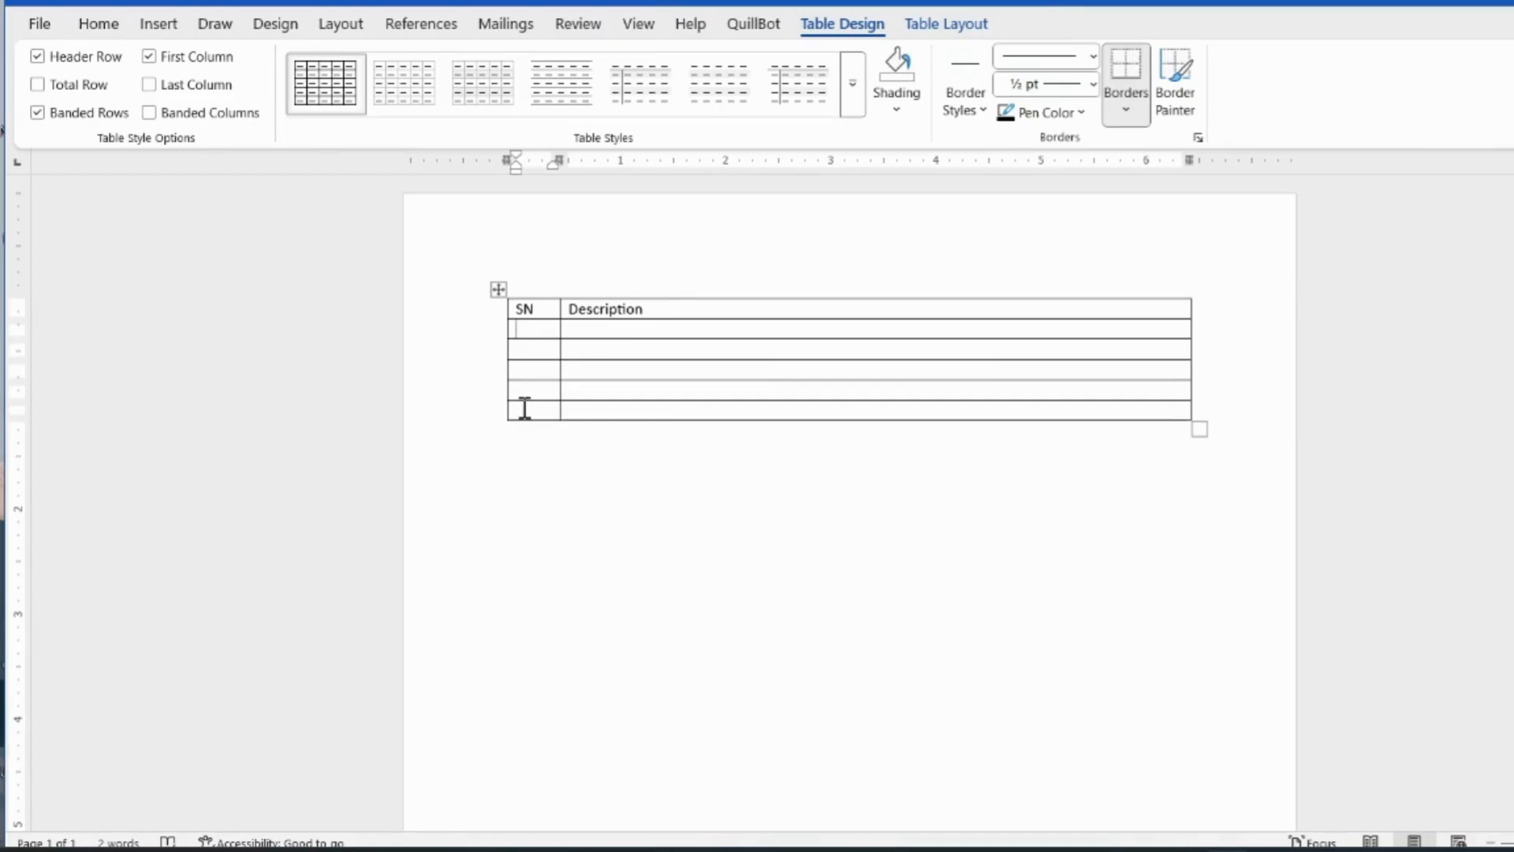
# Insert 19 blank rows after the table's fourth row, extending it to 25 rows including the header.
pyautogui.moveTo(503, 426)
pyautogui.click(117, 30)
pyautogui.click(158, 25)
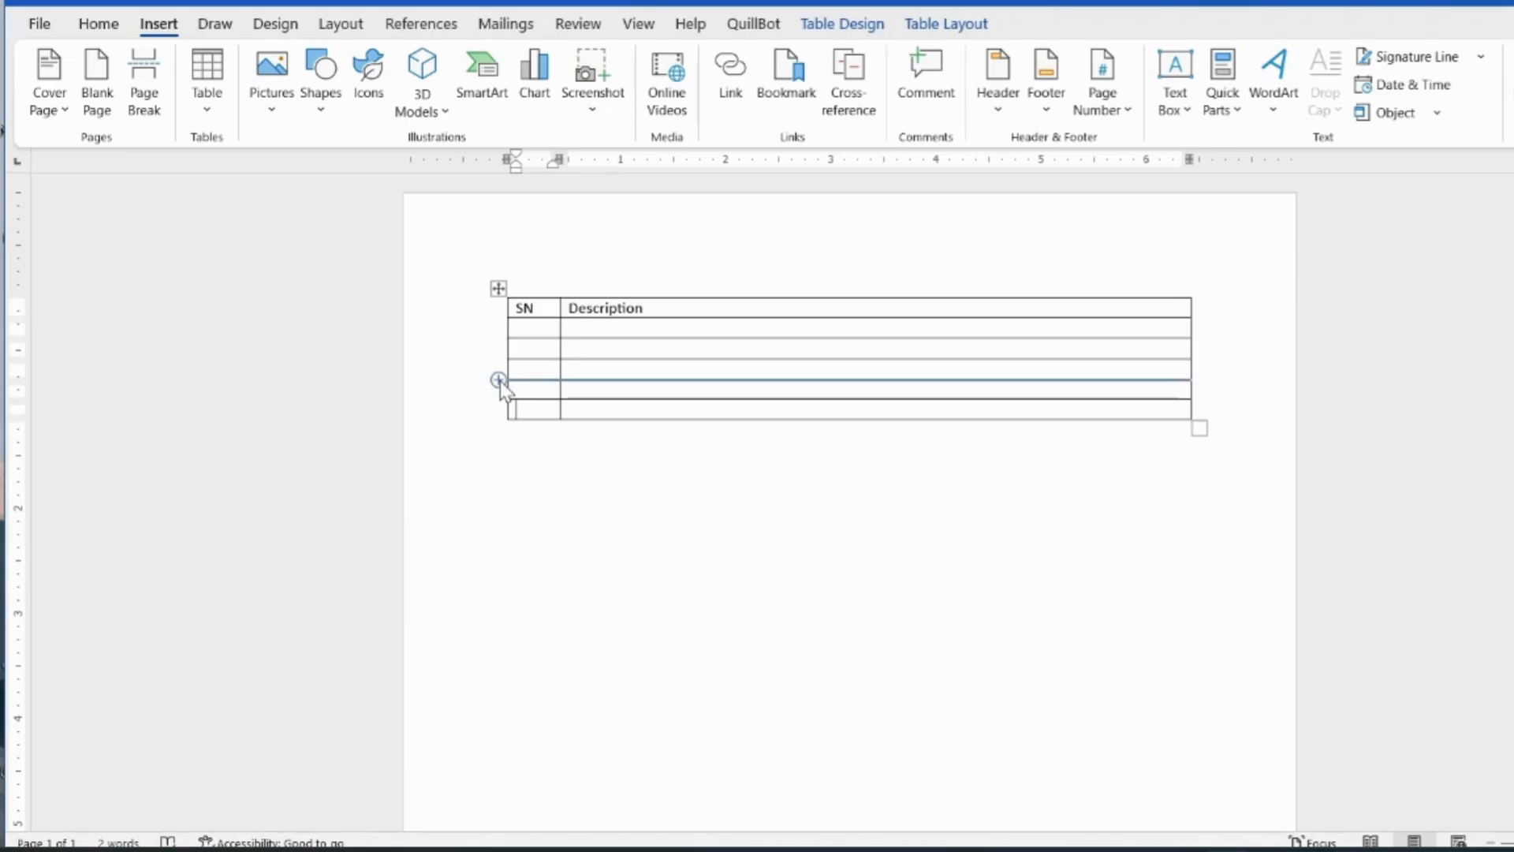
pyautogui.click(498, 380)
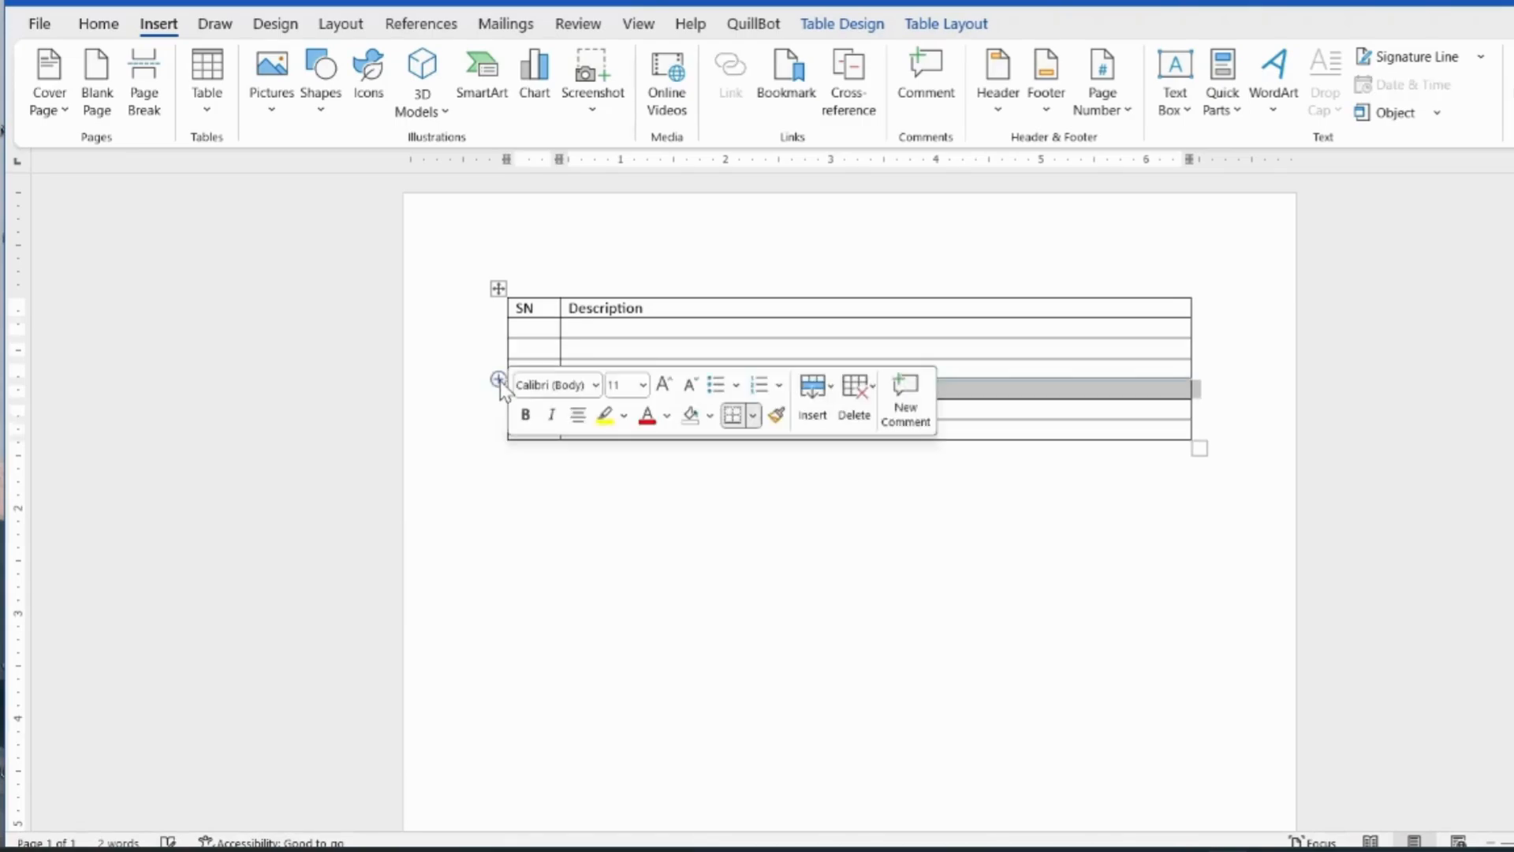
pyautogui.click(498, 380)
pyautogui.click(500, 381)
pyautogui.click(500, 381)
pyautogui.click(500, 381)
pyautogui.click(500, 381)
pyautogui.click(500, 381)
pyautogui.click(500, 381)
pyautogui.click(501, 381)
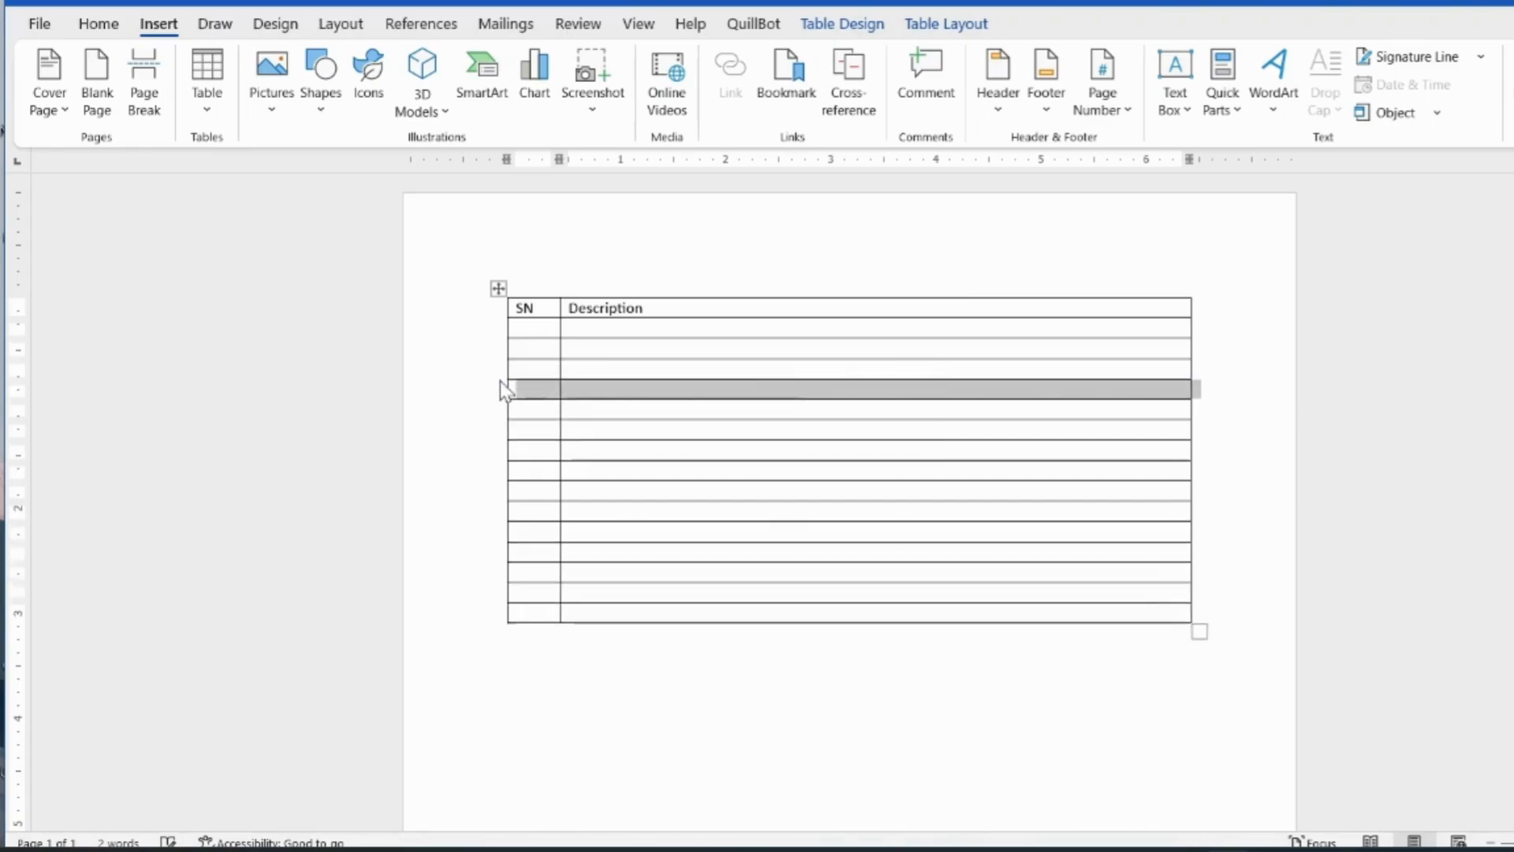
pyautogui.tripleClick(500, 381)
pyautogui.click(500, 381)
pyautogui.click(500, 381)
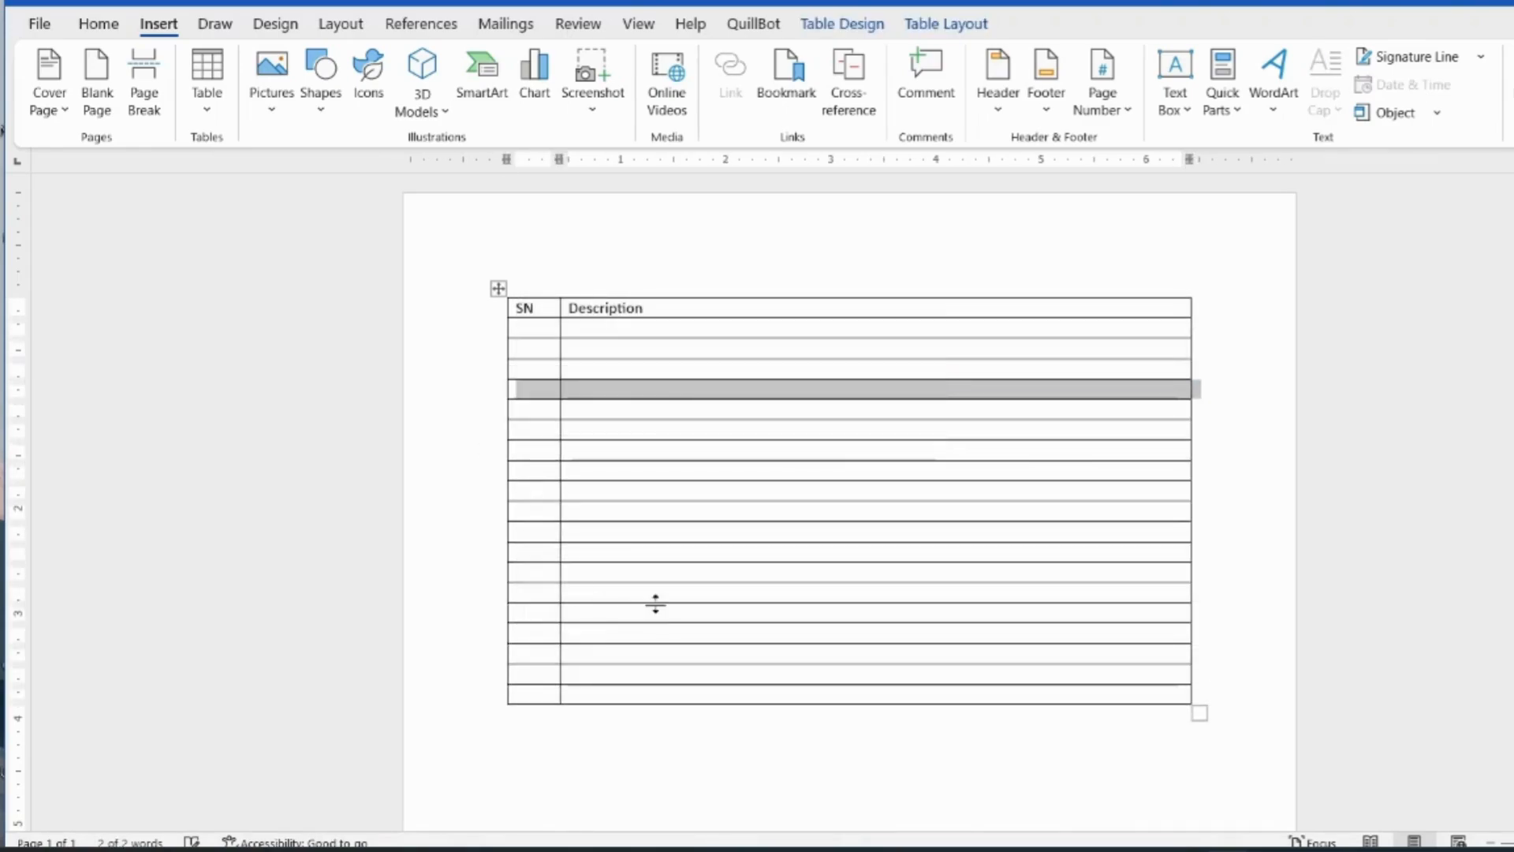
pyautogui.click(631, 580)
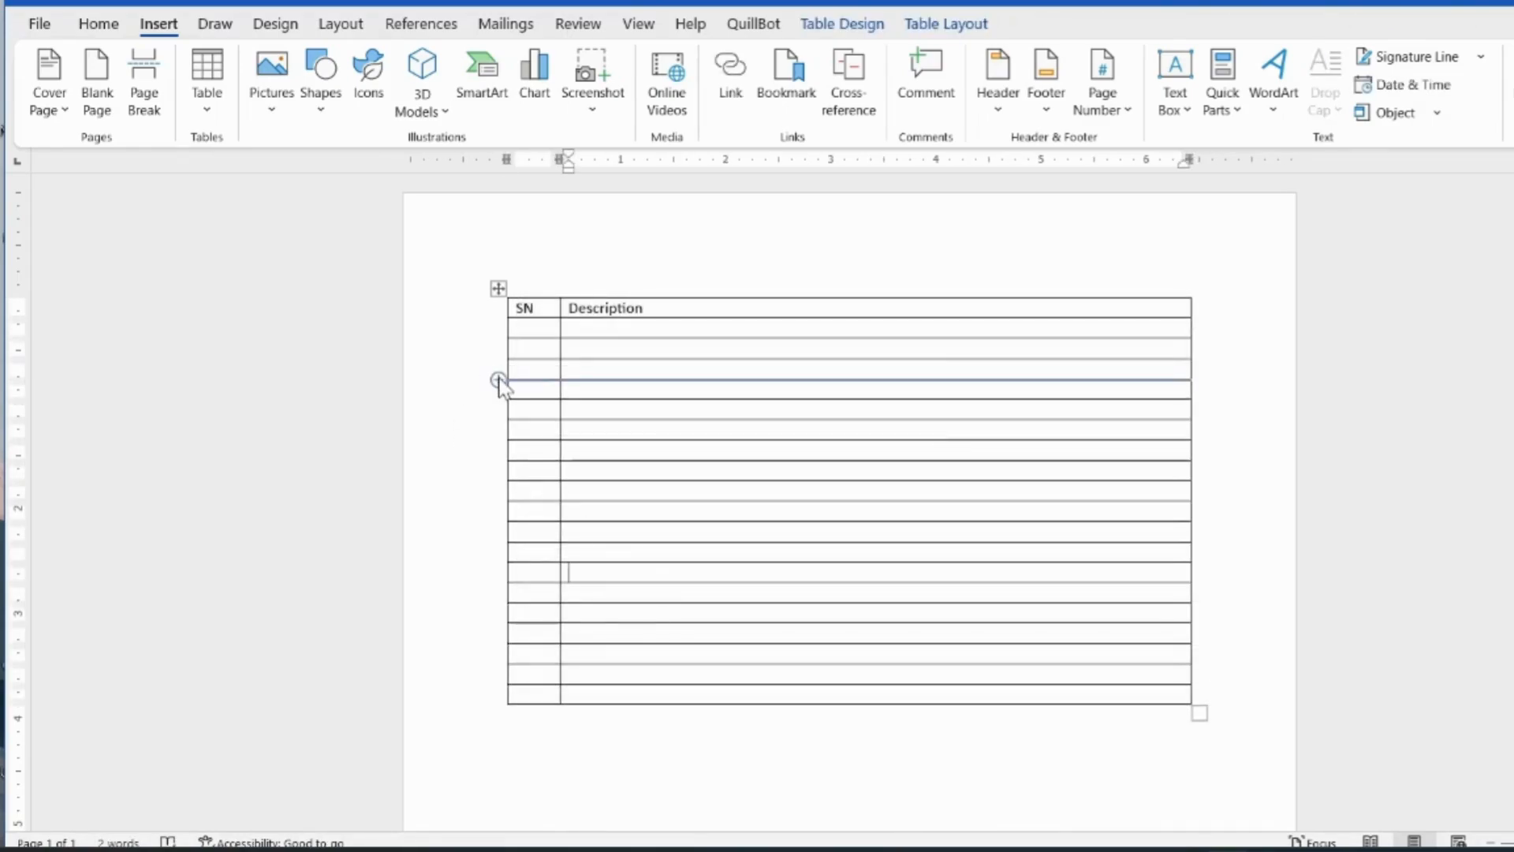
pyautogui.click(500, 381)
pyautogui.click(500, 381)
pyautogui.click(500, 381)
pyautogui.click(500, 380)
pyautogui.click(500, 381)
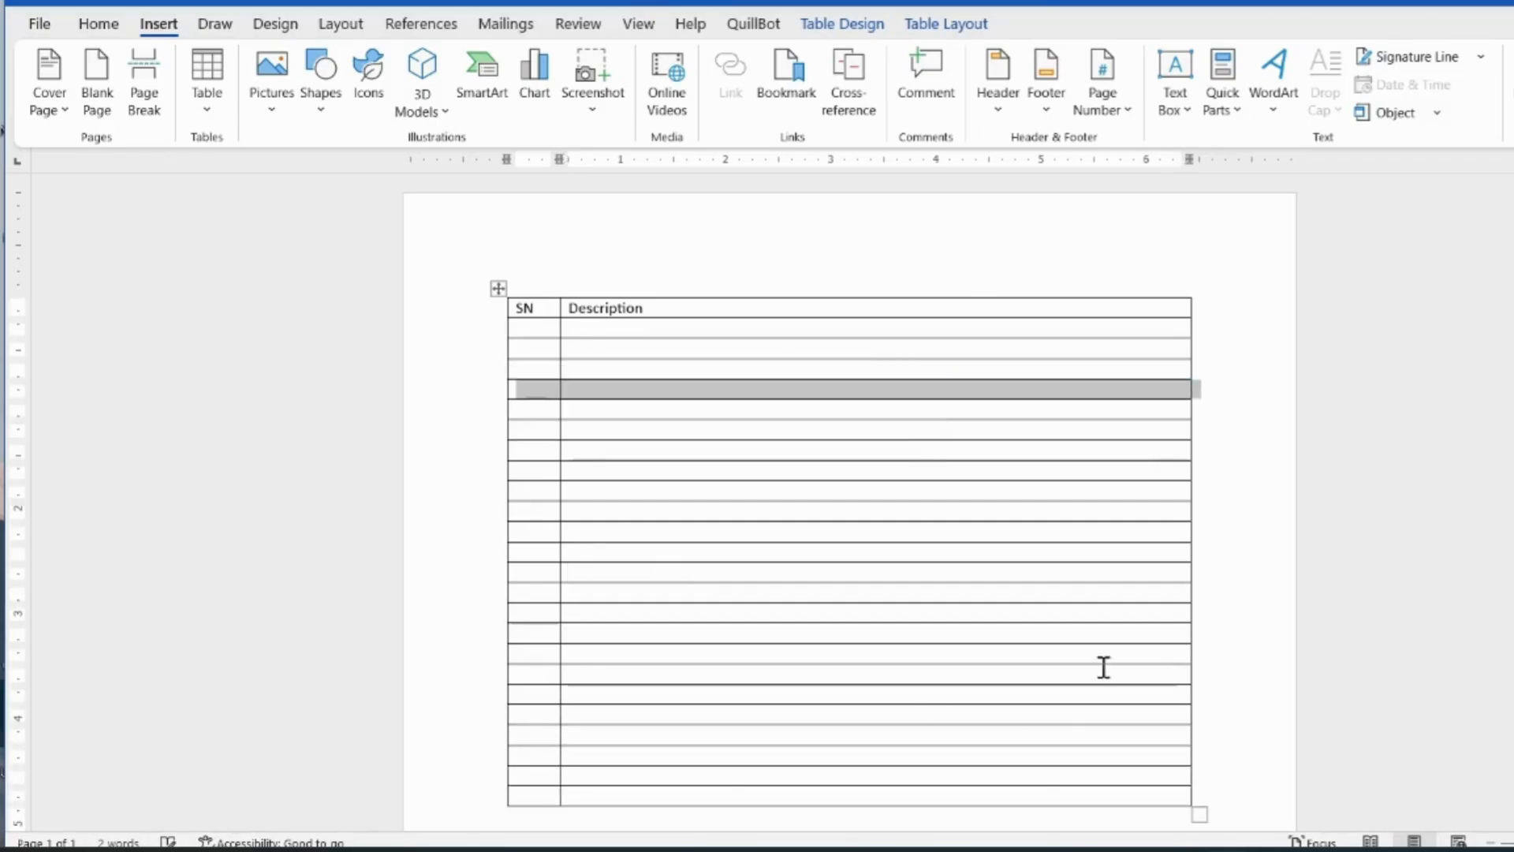
pyautogui.scroll(-5, 978, 625)
pyautogui.scroll(3, 978, 625)
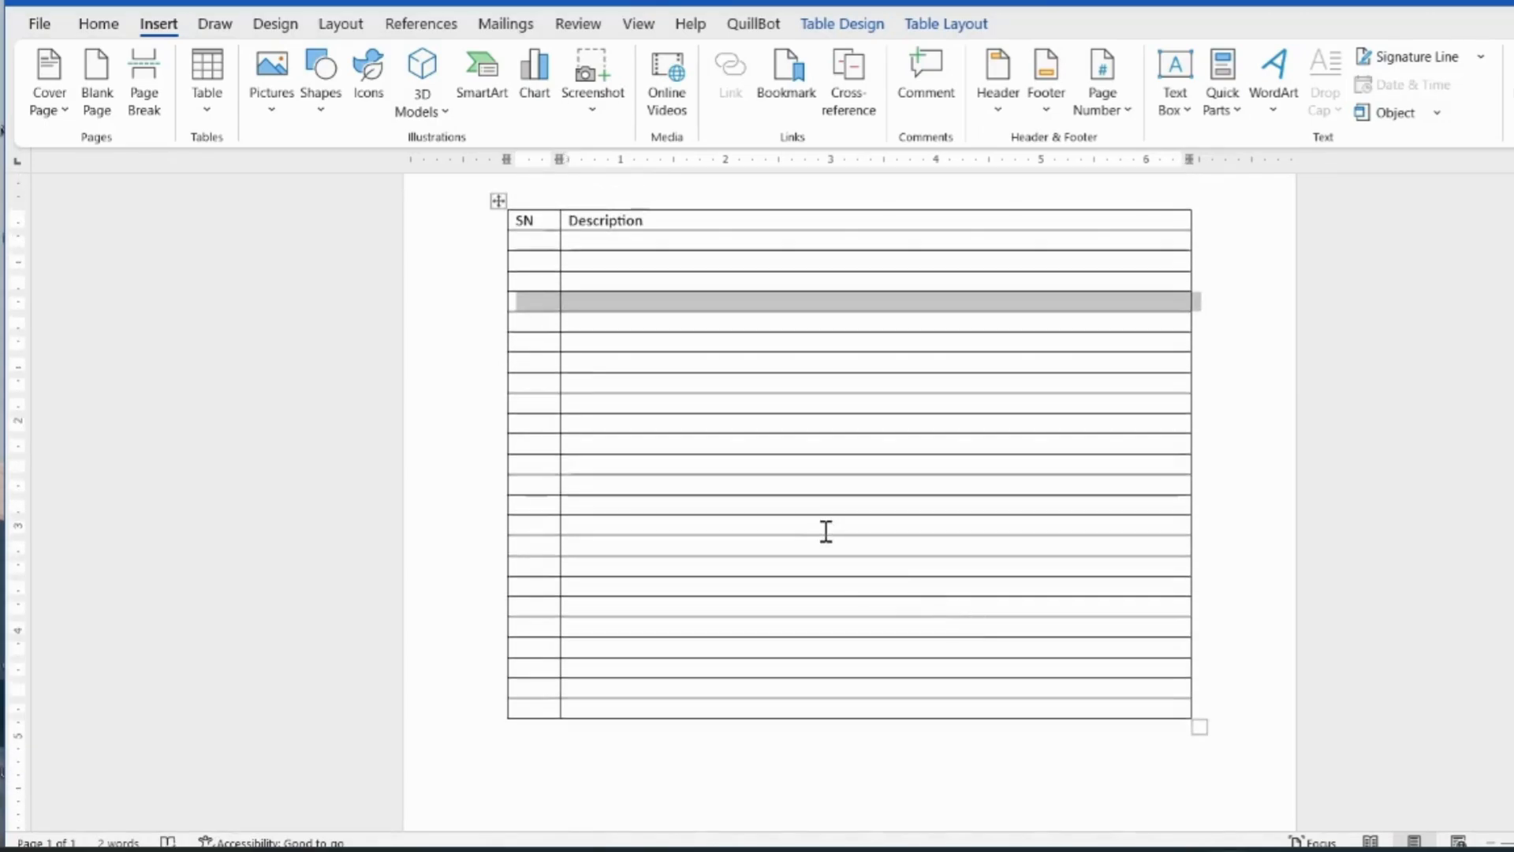
pyautogui.click(825, 531)
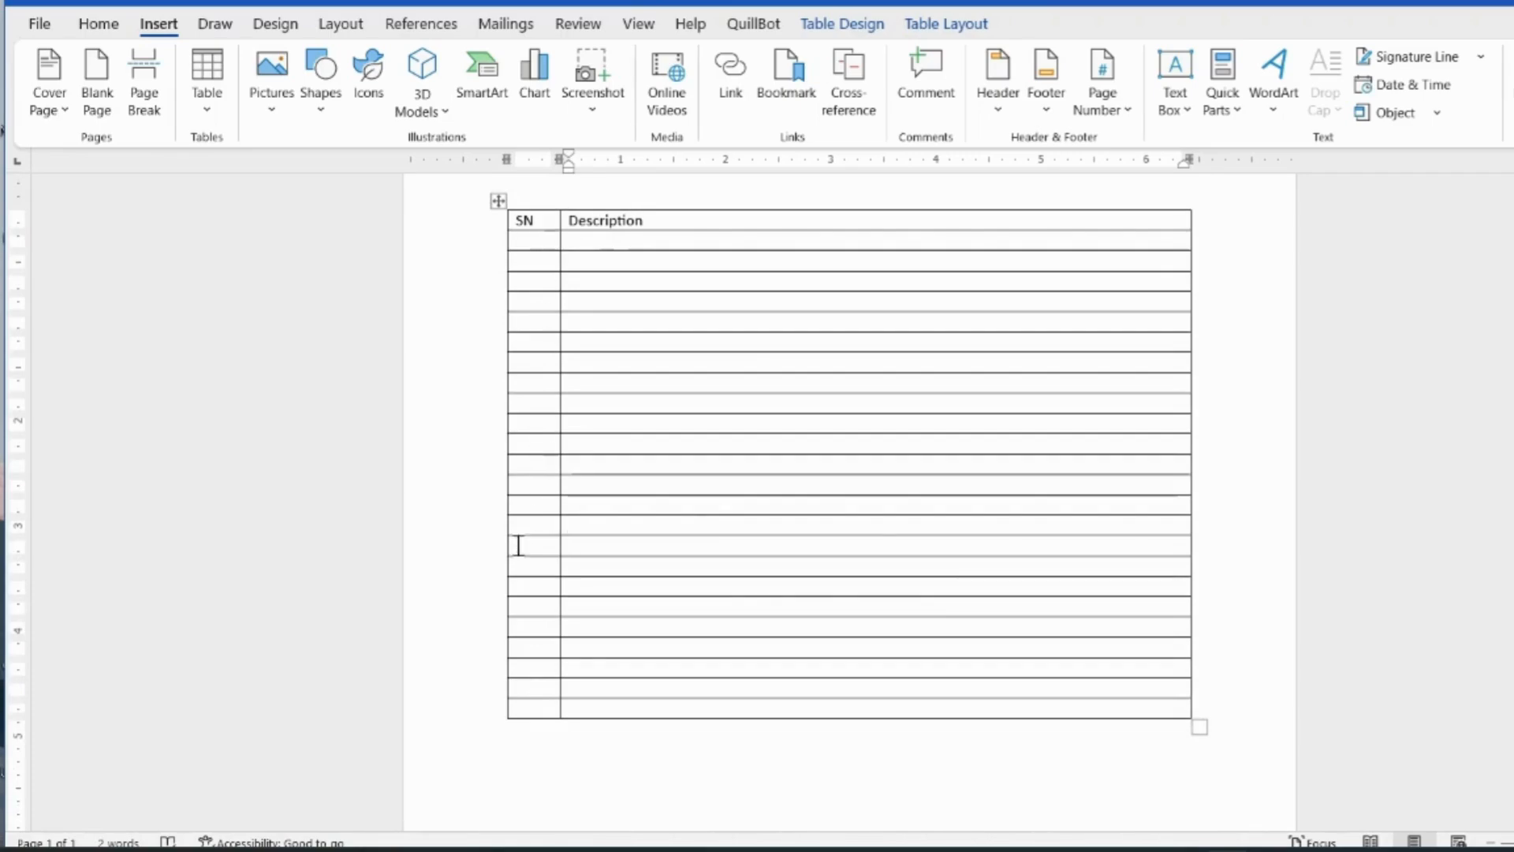
# Apply the 1. 2. 3. automatic numbering format to all the blank cells under the SN heading.
pyautogui.moveTo(500, 637)
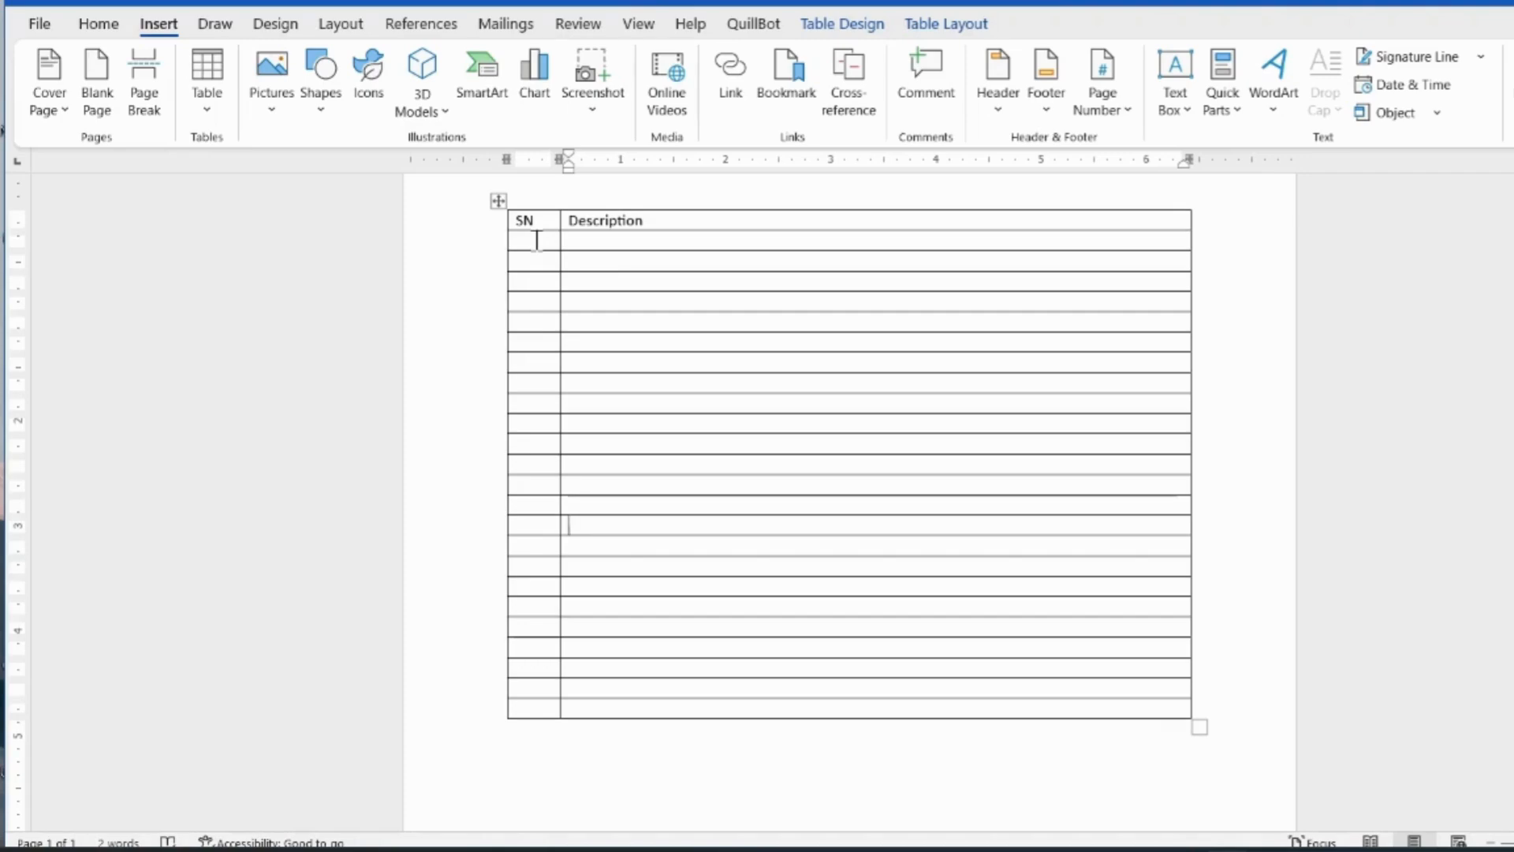
pyautogui.moveTo(538, 240)
pyautogui.mouseDown()
pyautogui.moveTo(524, 365)
pyautogui.moveTo(544, 709)
pyautogui.mouseUp()
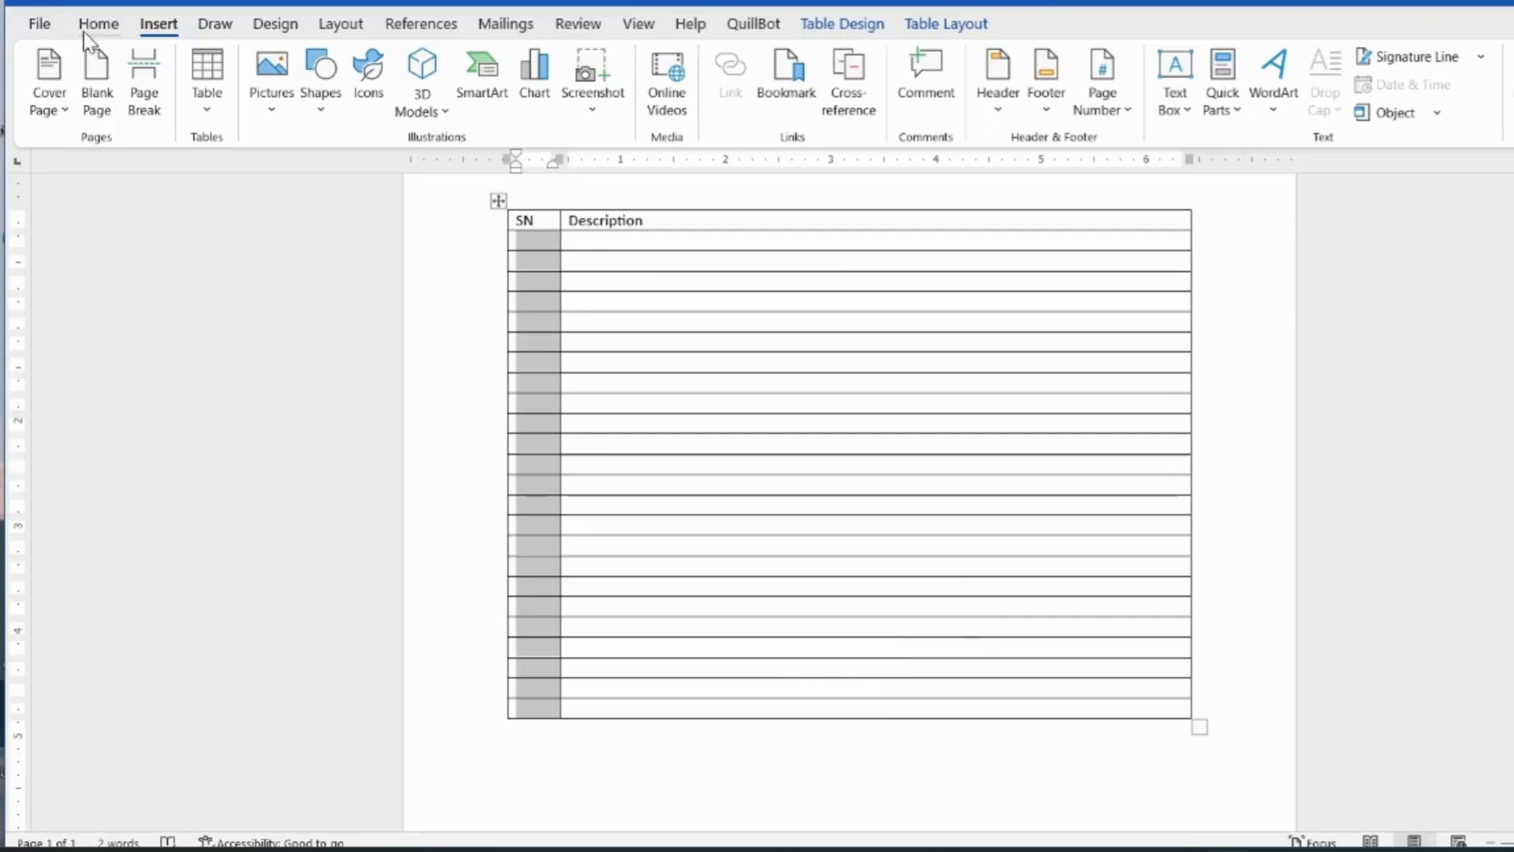
pyautogui.click(105, 33)
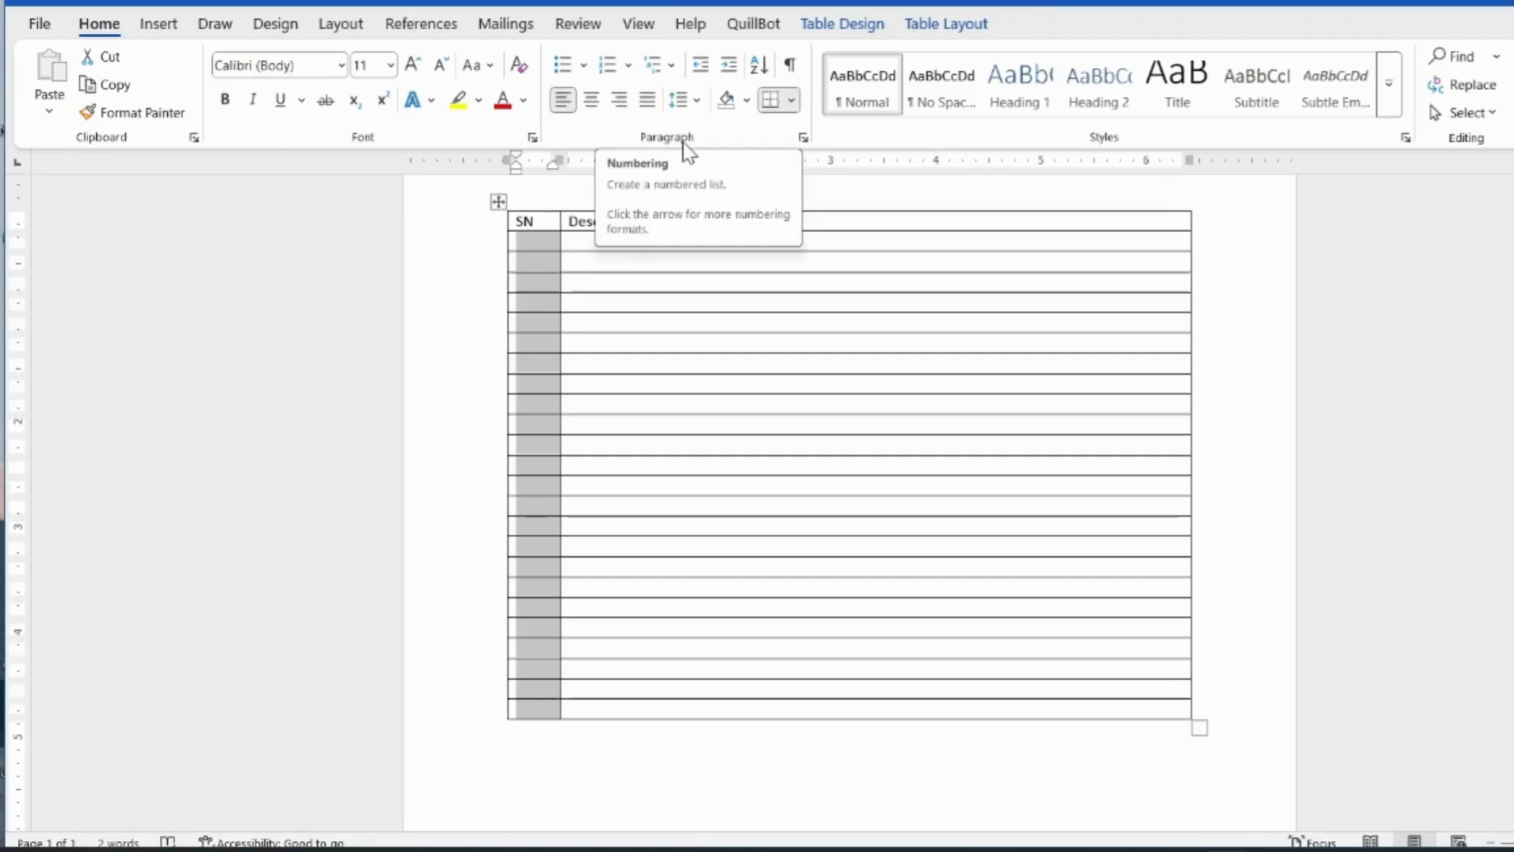
pyautogui.click(630, 66)
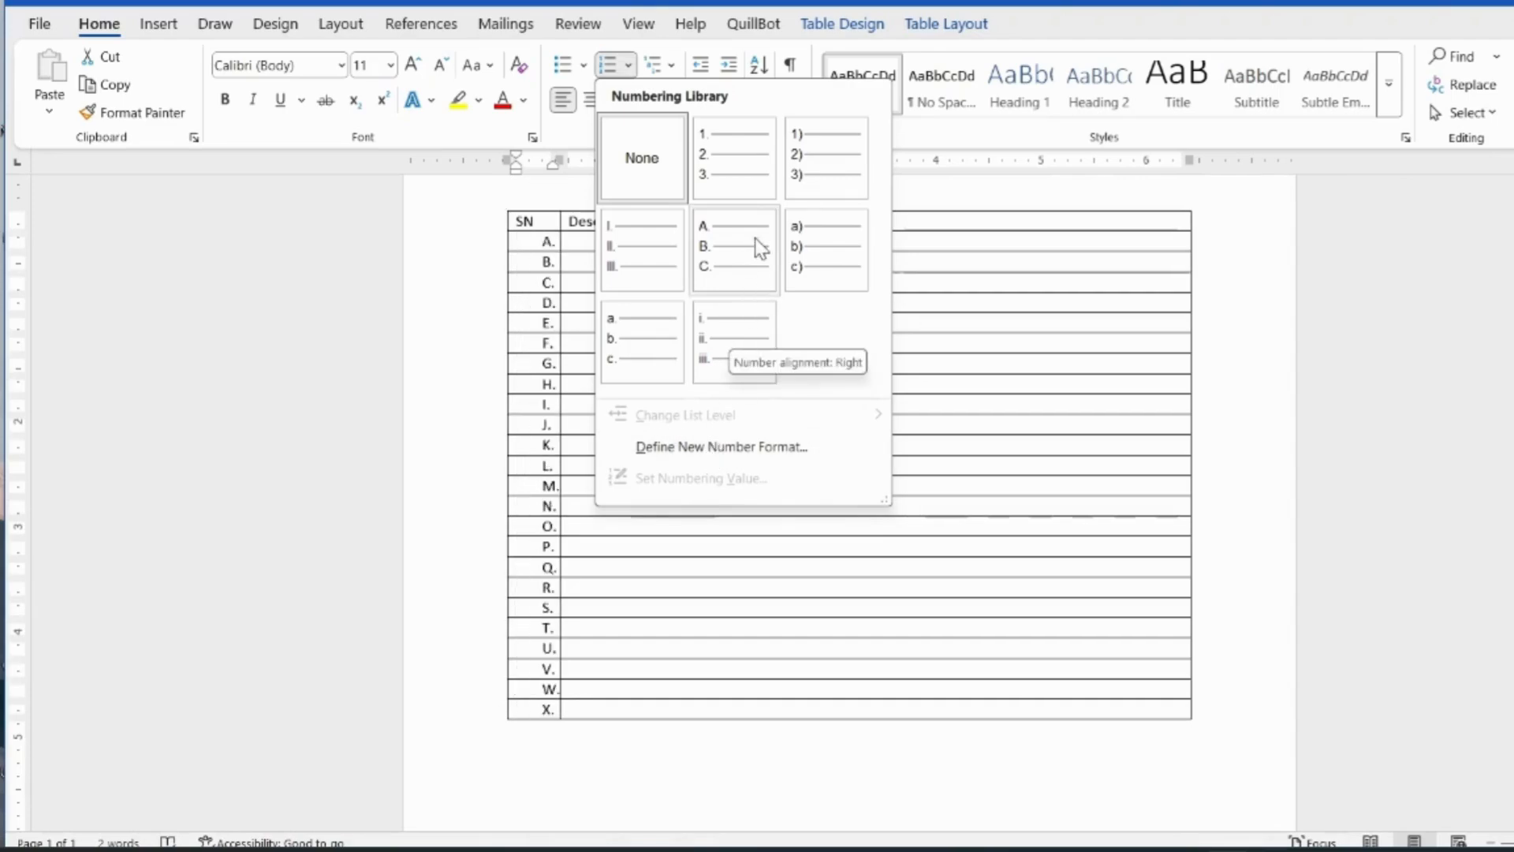
pyautogui.click(761, 189)
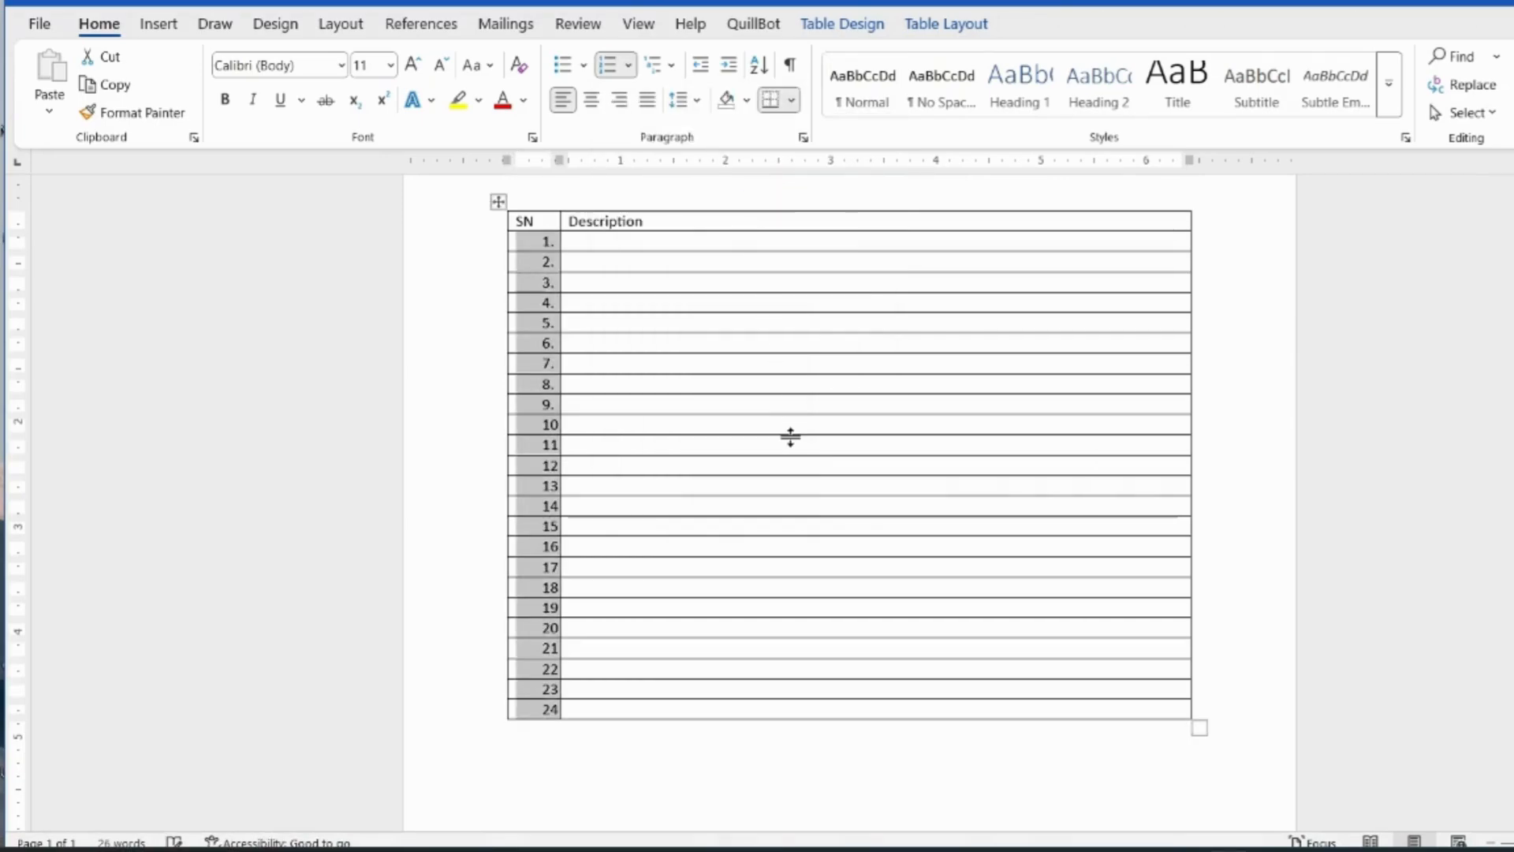
pyautogui.click(604, 576)
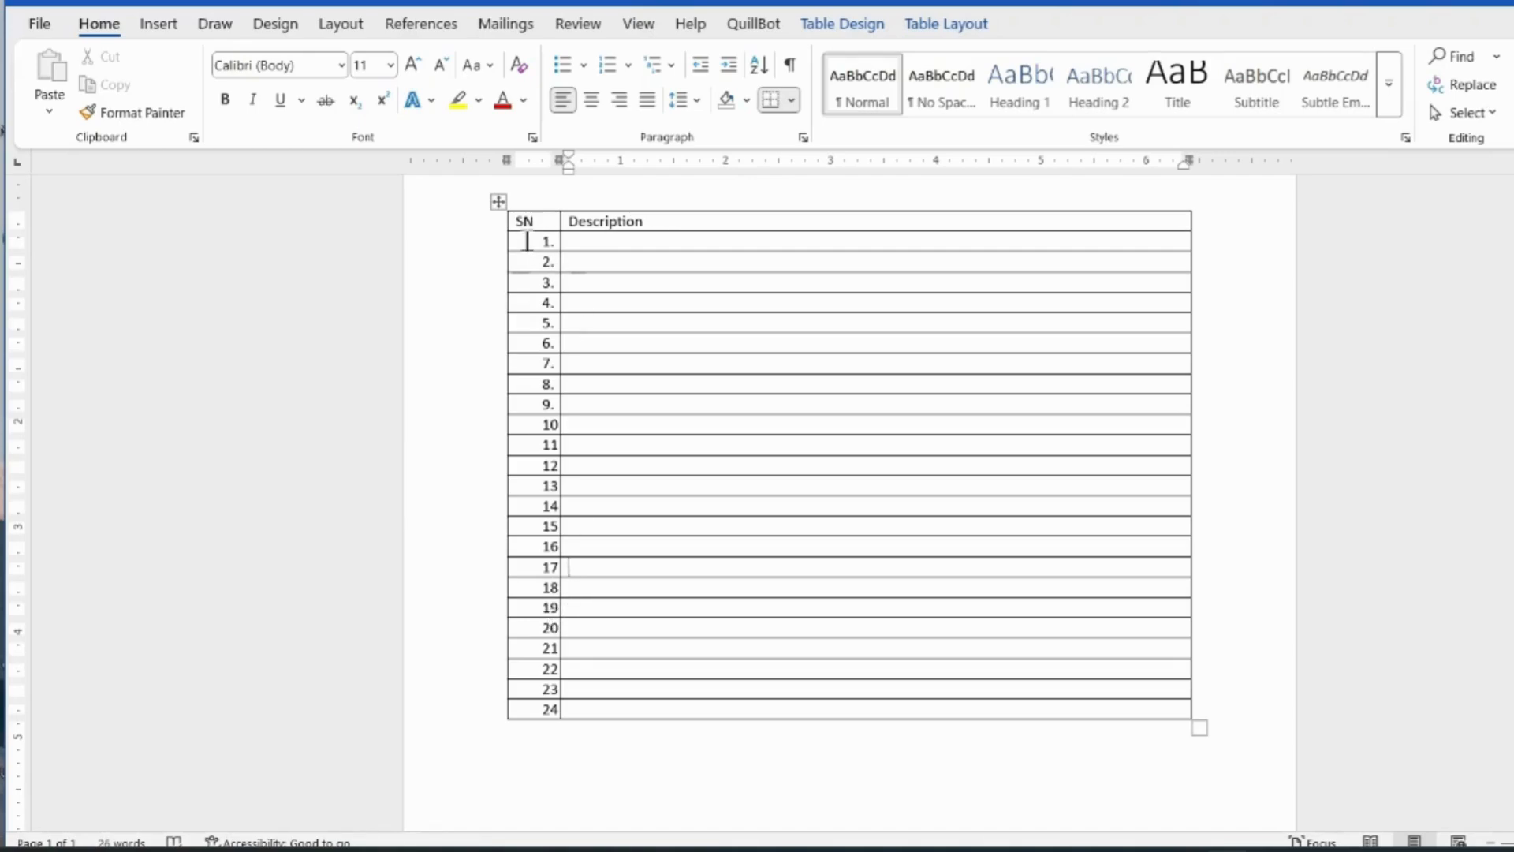
# Set the cell alignment of all numbered SN cells to centre left.
pyautogui.moveTo(524, 242); pyautogui.dragTo(524, 707)
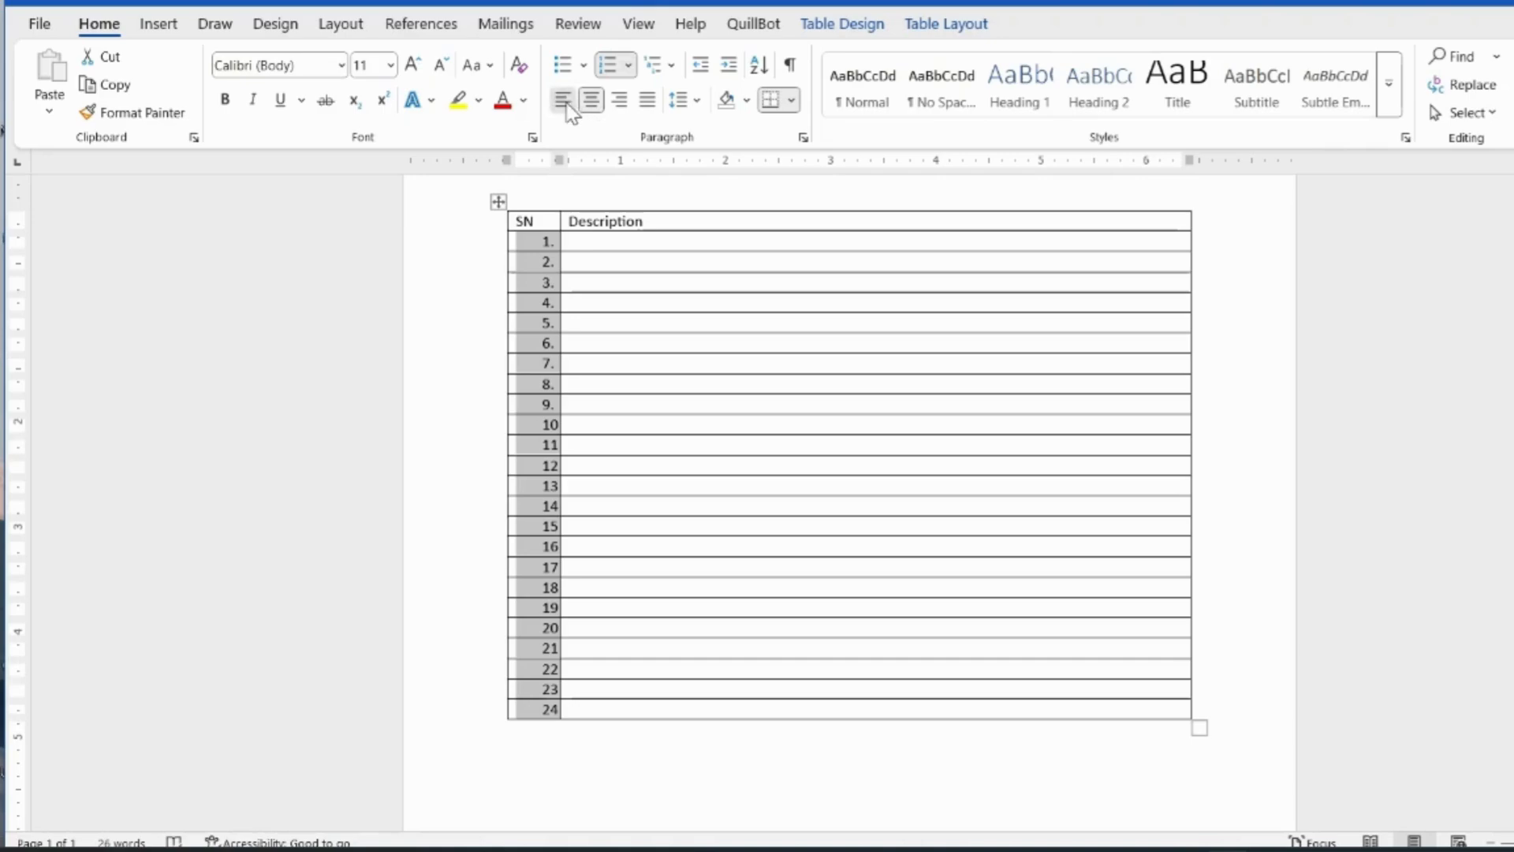
pyautogui.click(964, 36)
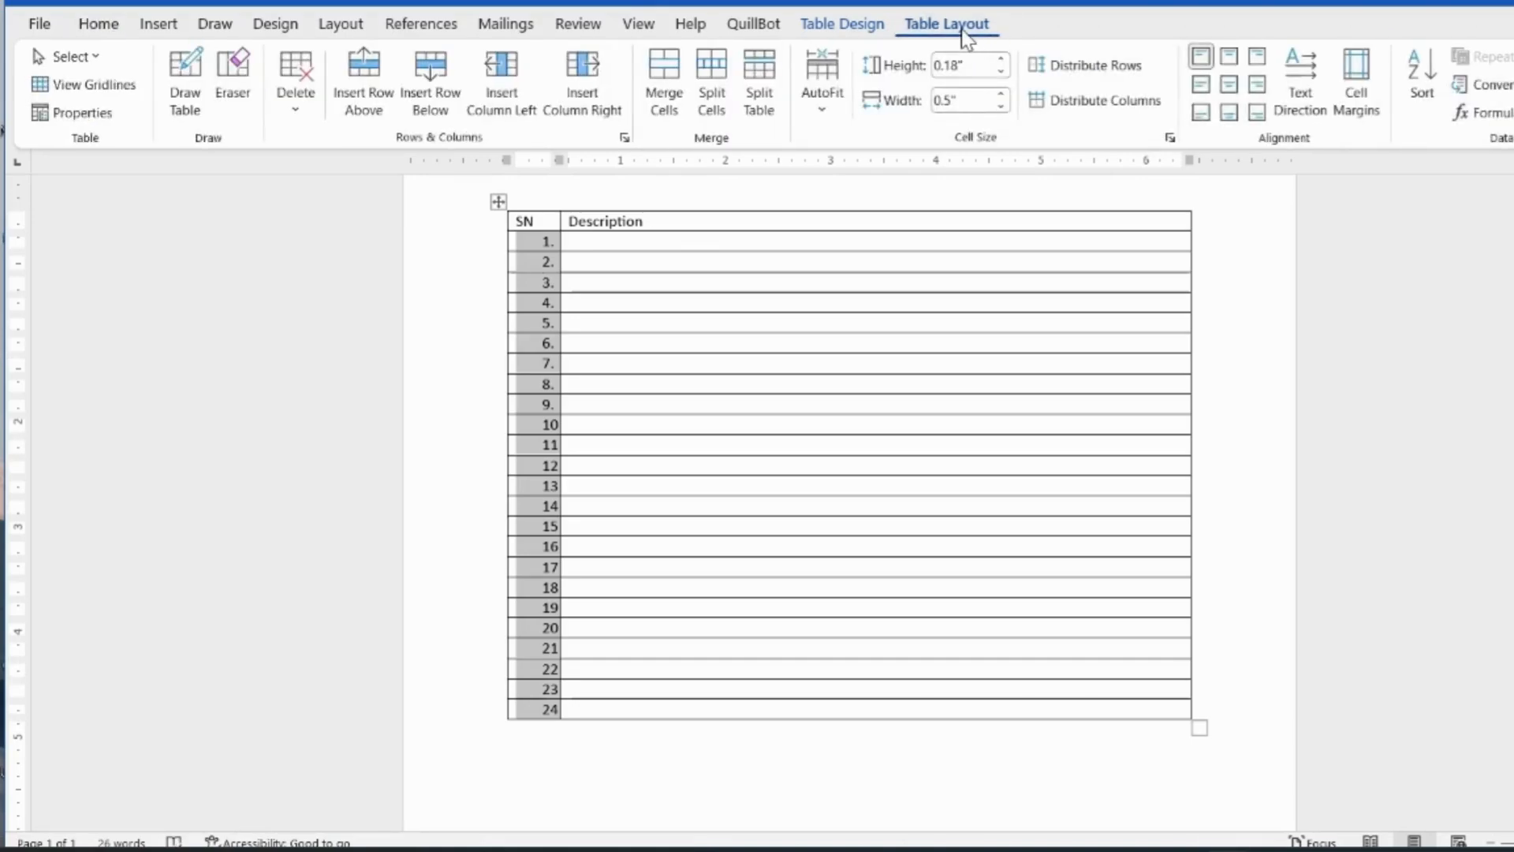
pyautogui.click(1202, 87)
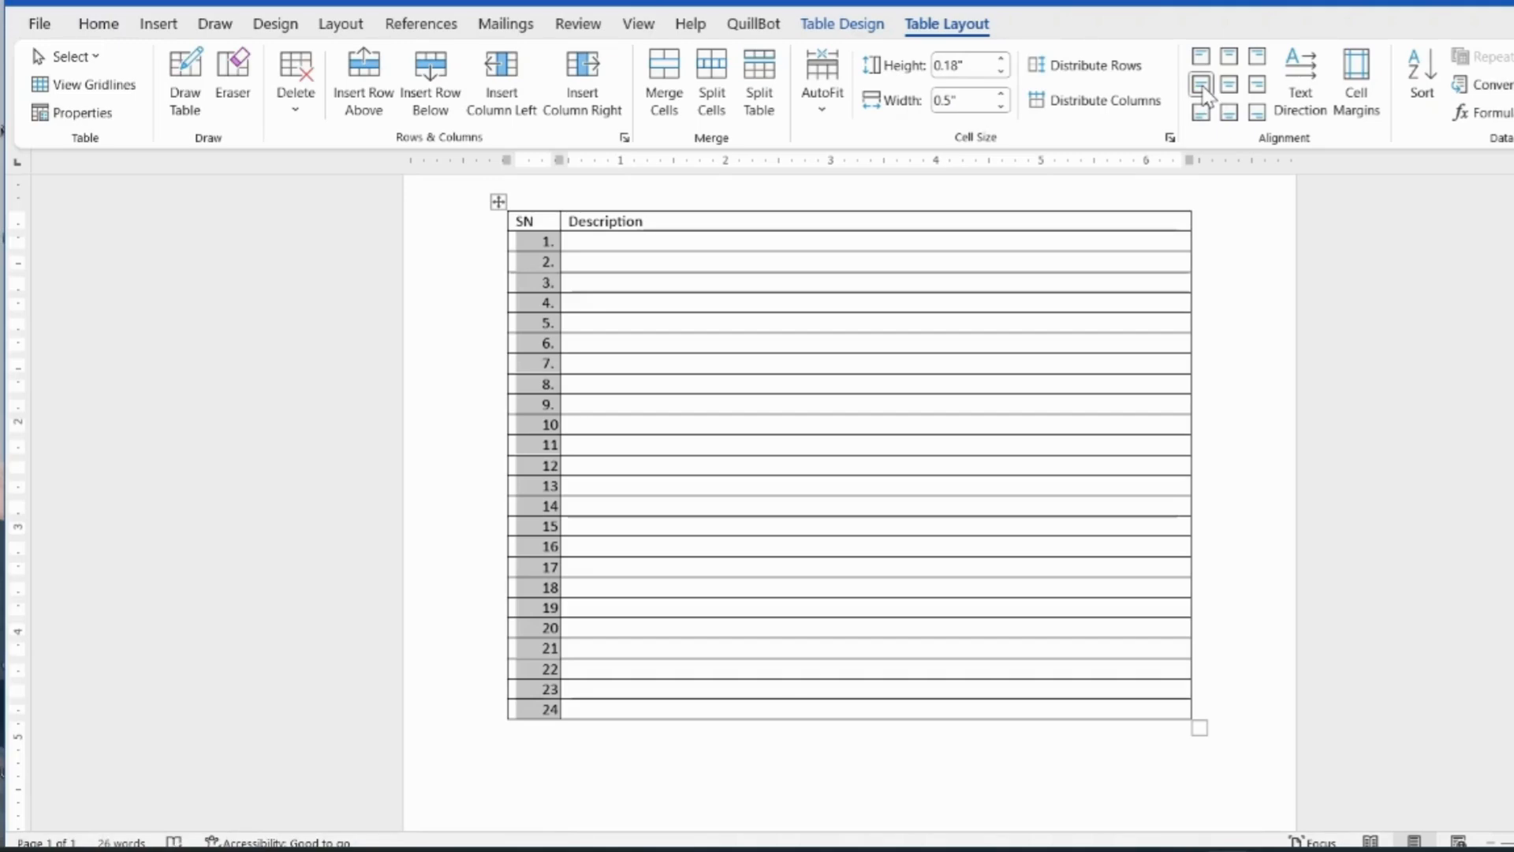
pyautogui.click(661, 326)
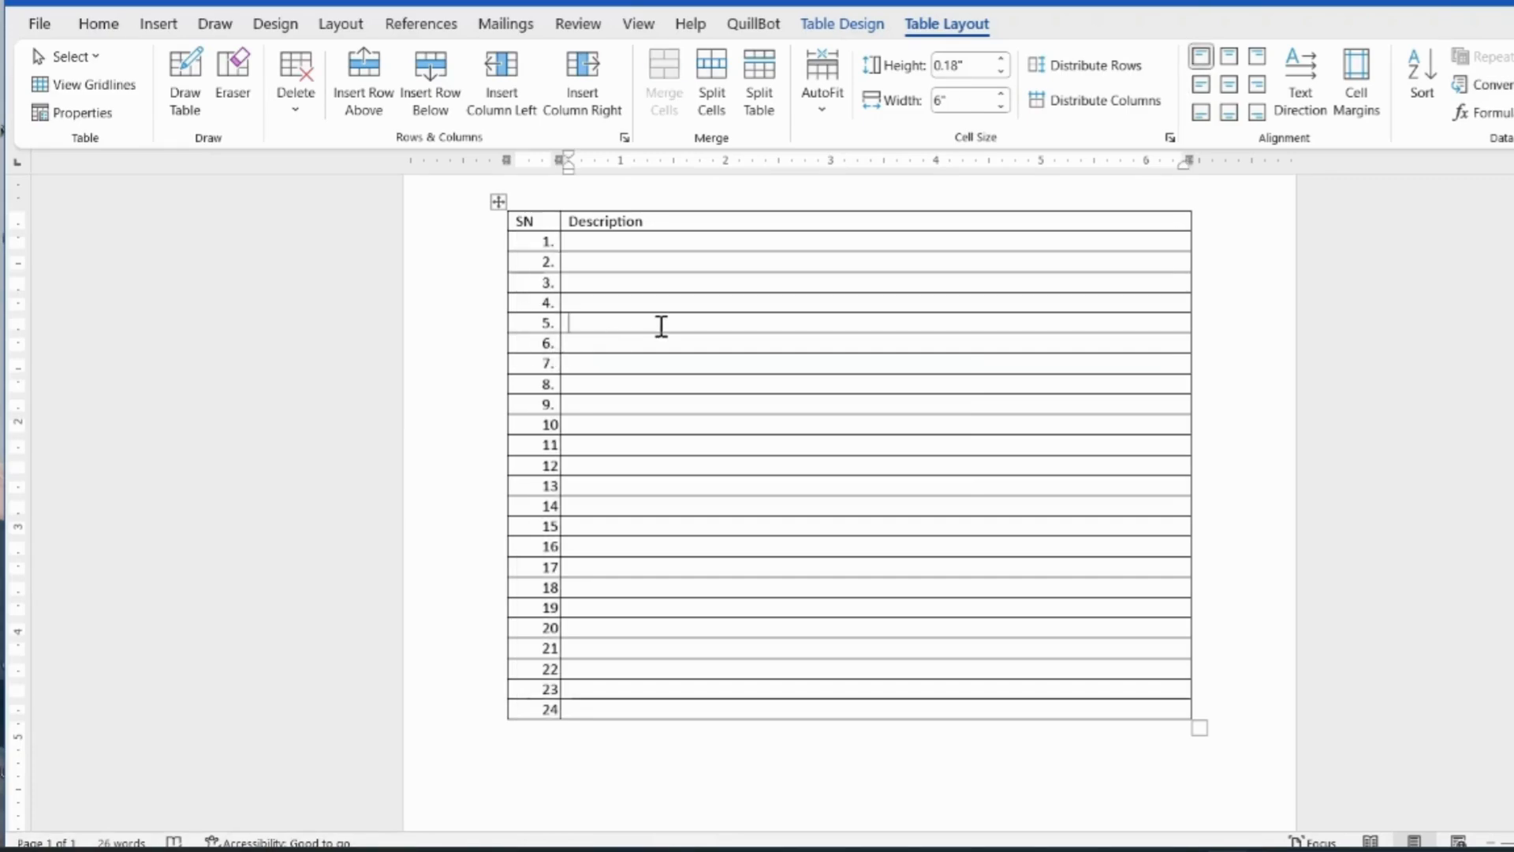
# Shift the list numbers to the left edge of the SN cells and narrow the SN column to fit them.
pyautogui.click(121, 34)
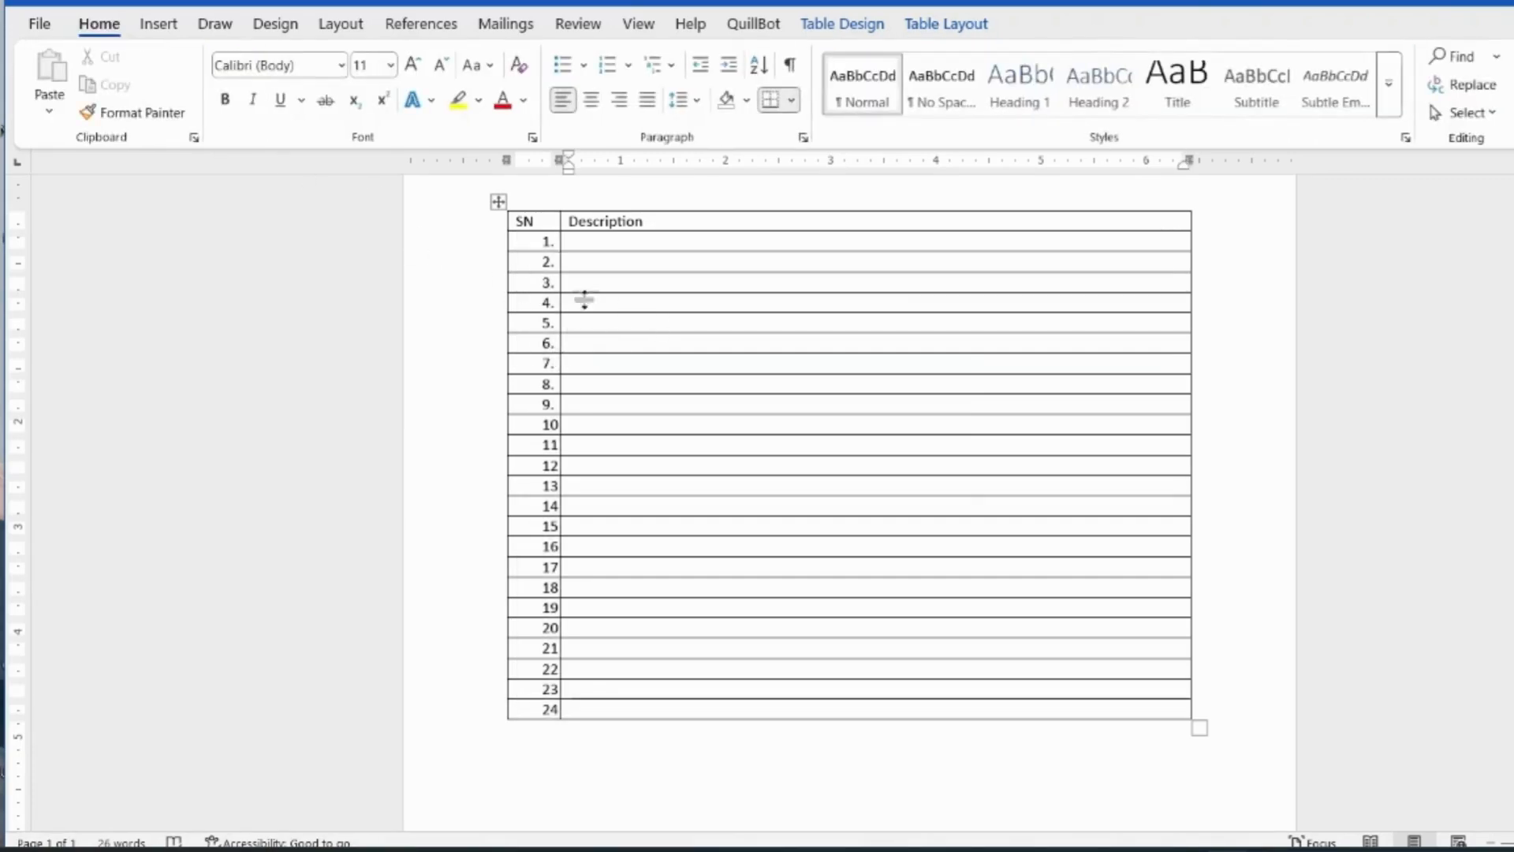
pyautogui.click(548, 243)
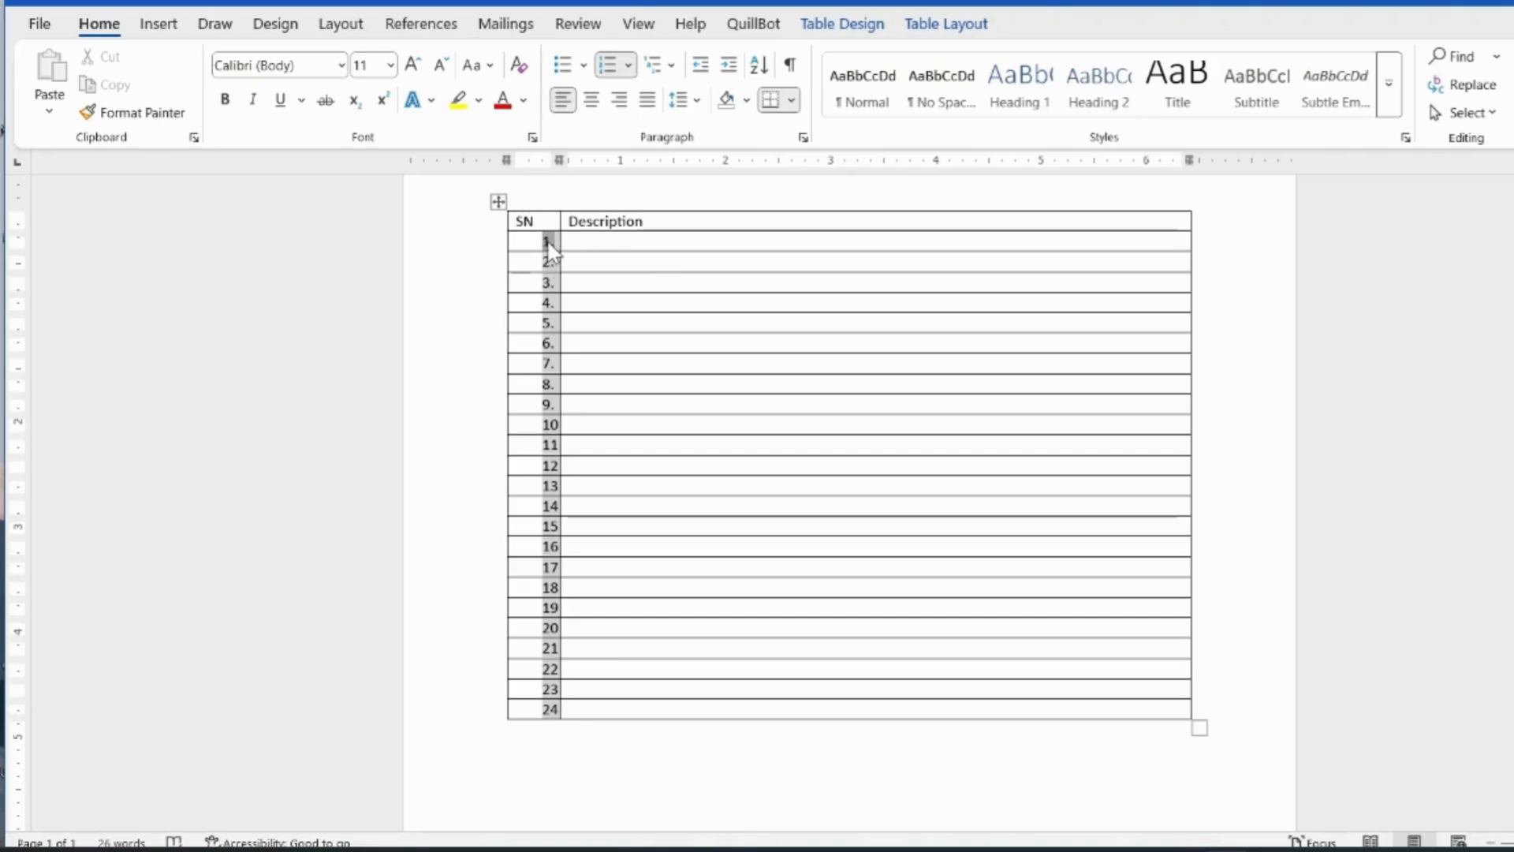
pyautogui.moveTo(549, 251); pyautogui.dragTo(514, 248)
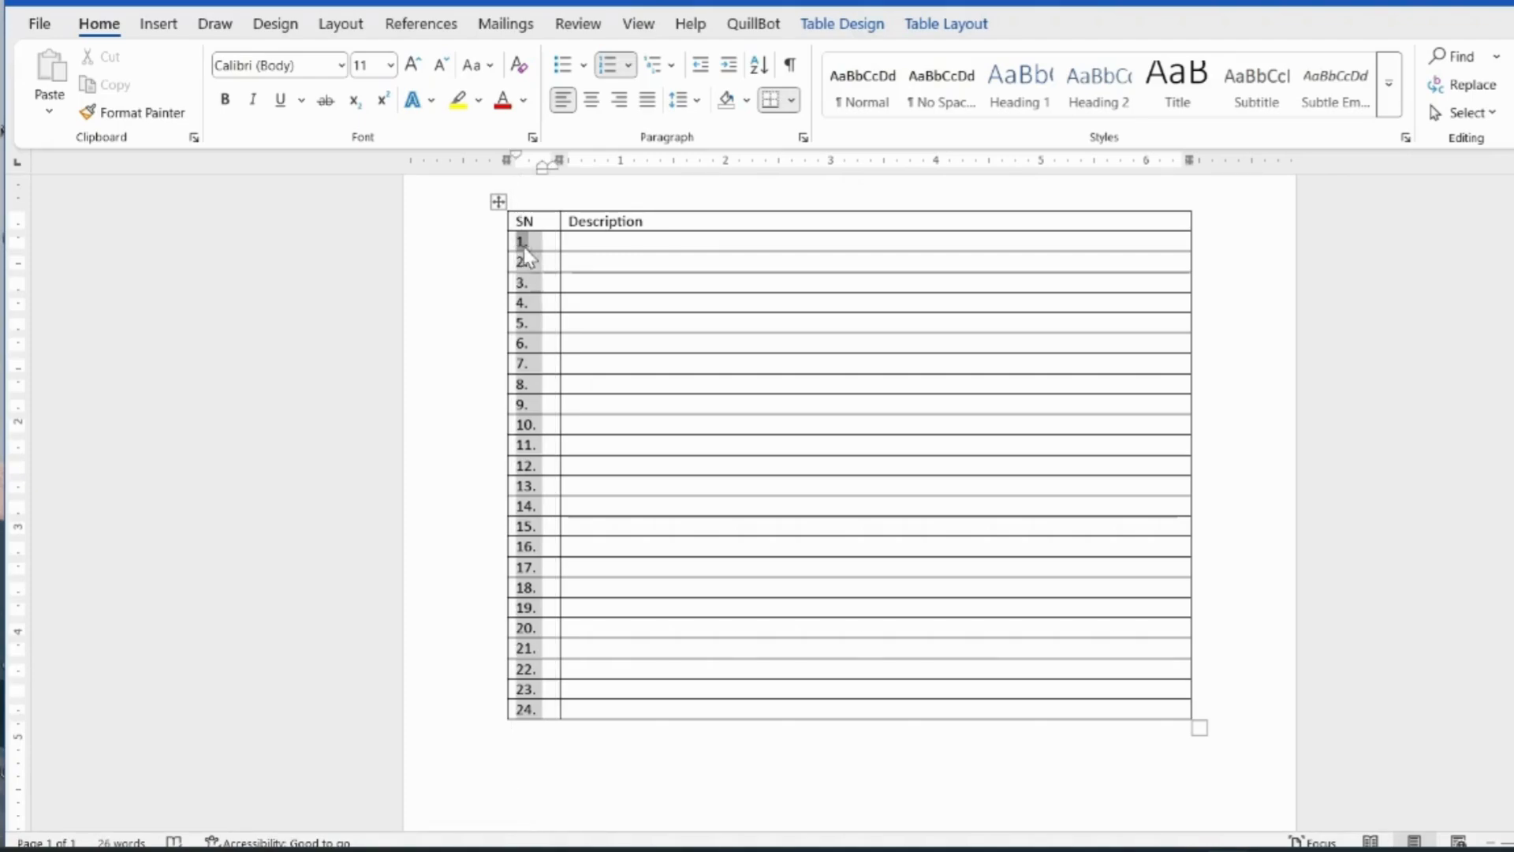
pyautogui.click(761, 320)
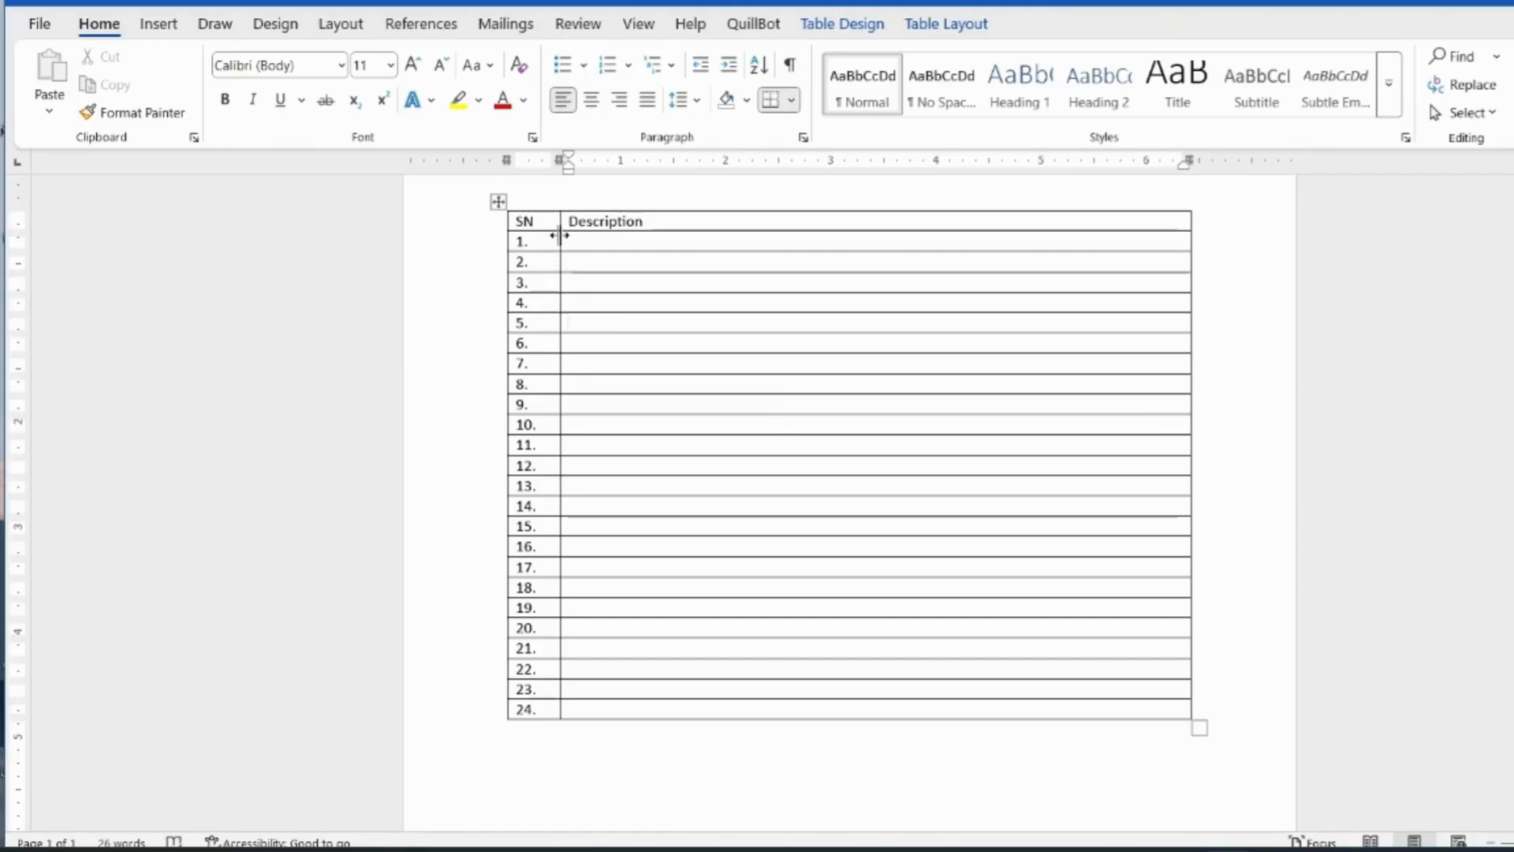
pyautogui.moveTo(559, 235); pyautogui.dragTo(542, 237)
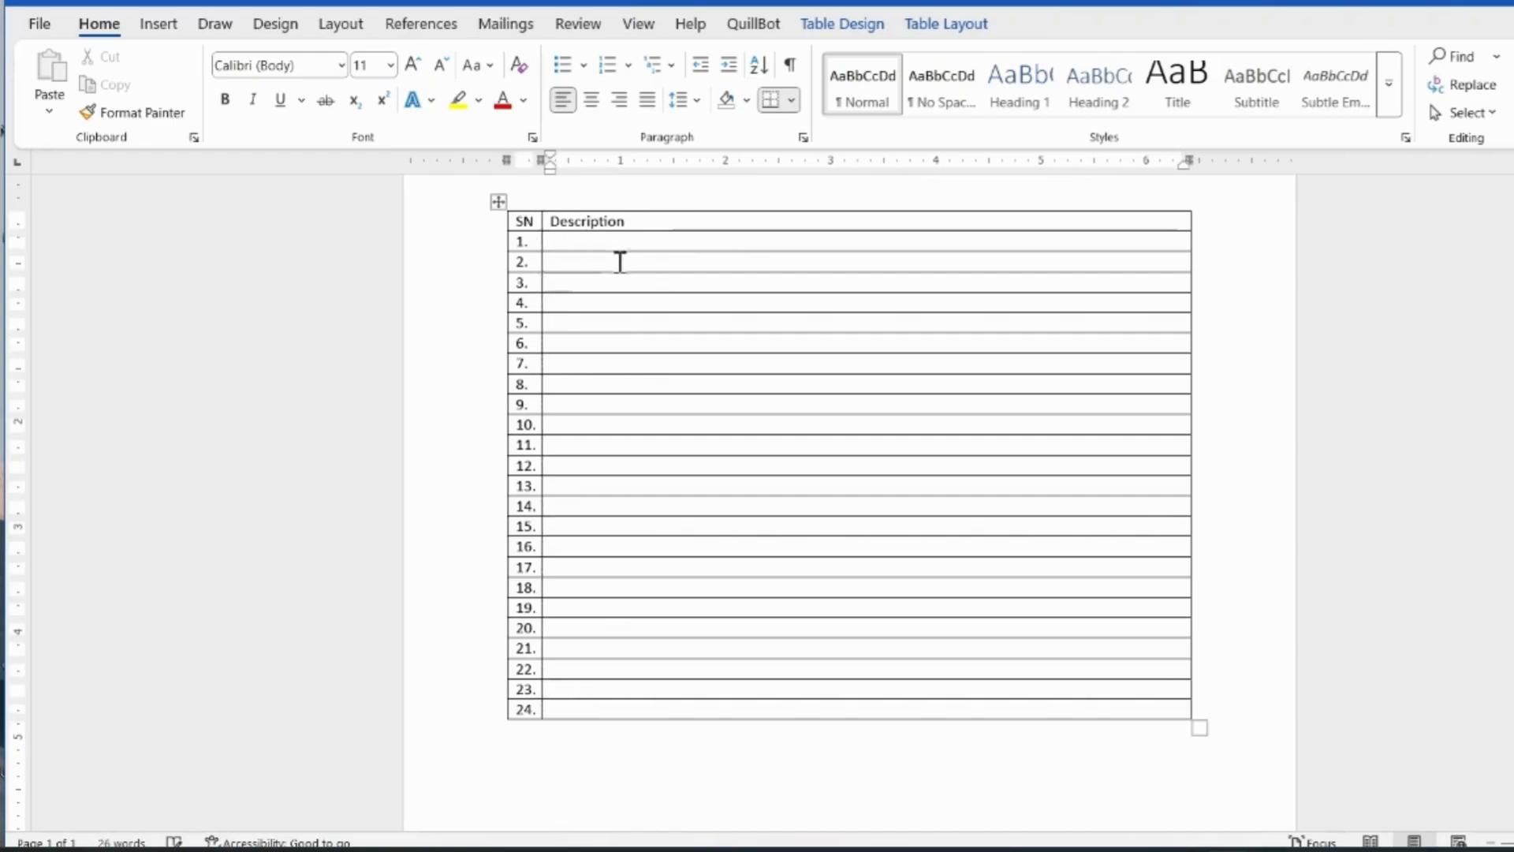